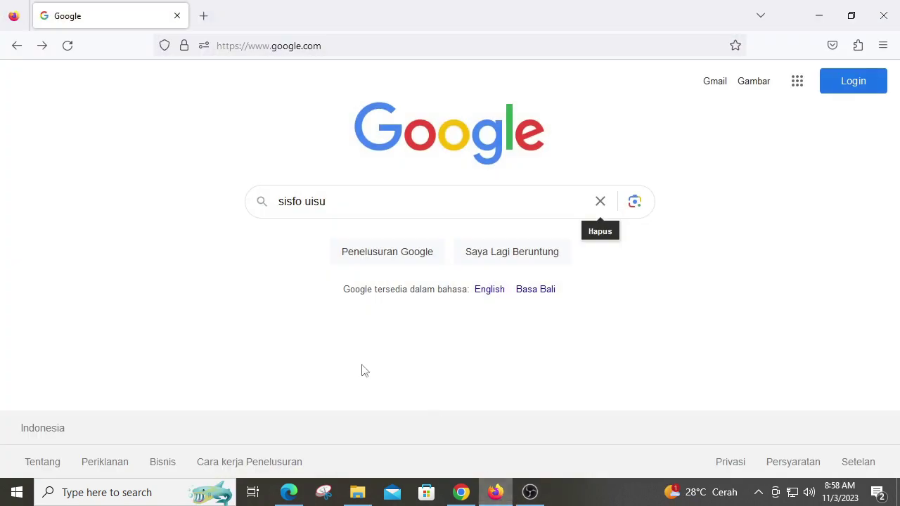
Step: Search Google for 'sisfo uisu' and open the 'SISFO | Universitas Islam Sumatera Utara (UISU)' result
click(362, 204)
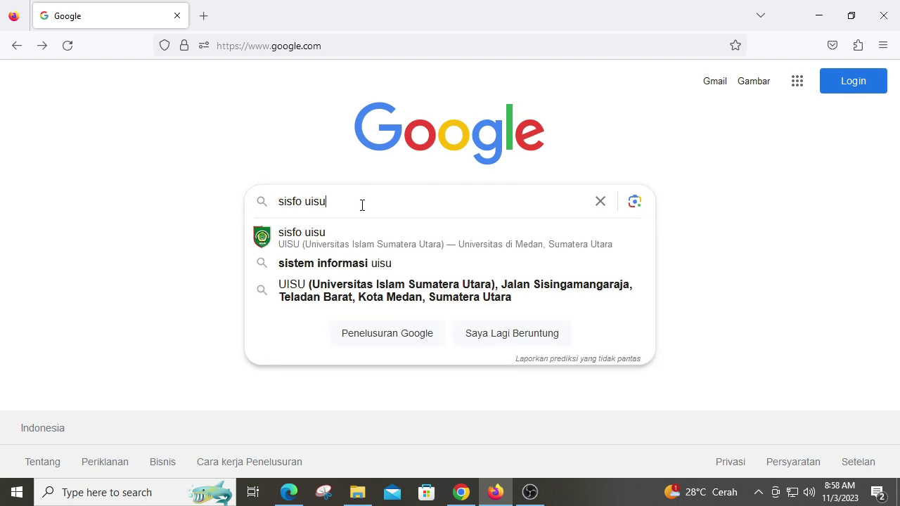
key(Return)
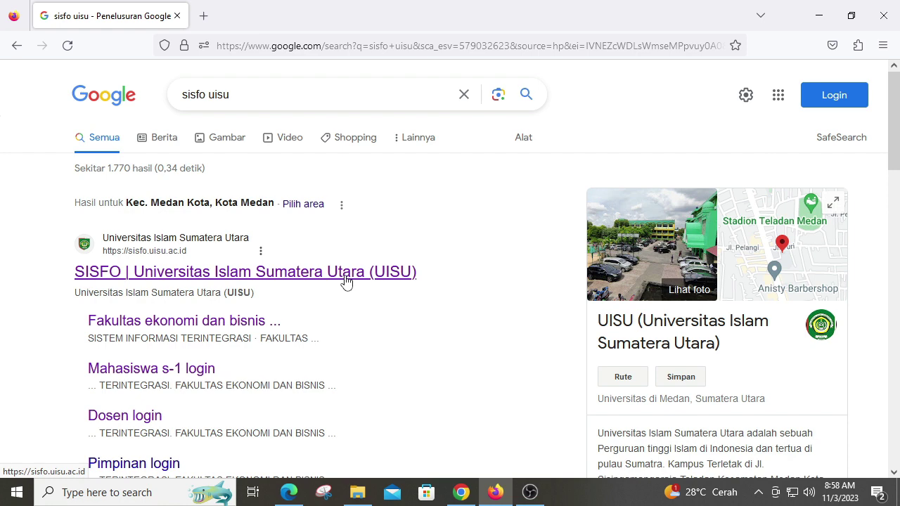
click(345, 280)
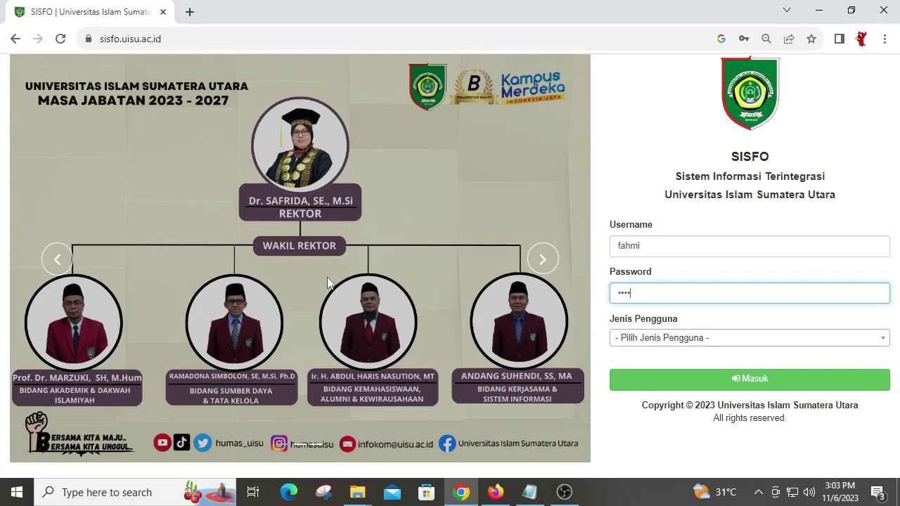
Step: Sign in to SISFO UISU as user type Dosen with the lecturer's username and password
double_click(665, 245)
text(1234)
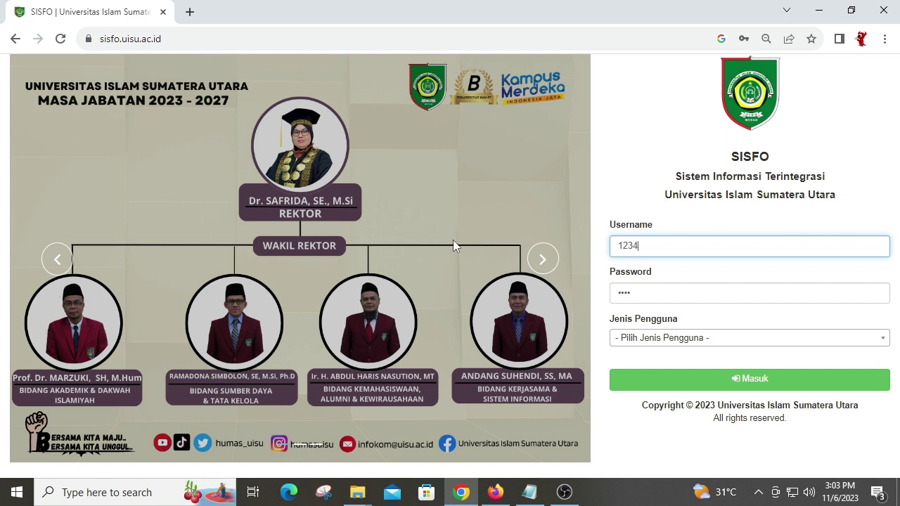
text(5678)
double_click(670, 294)
text(123456)
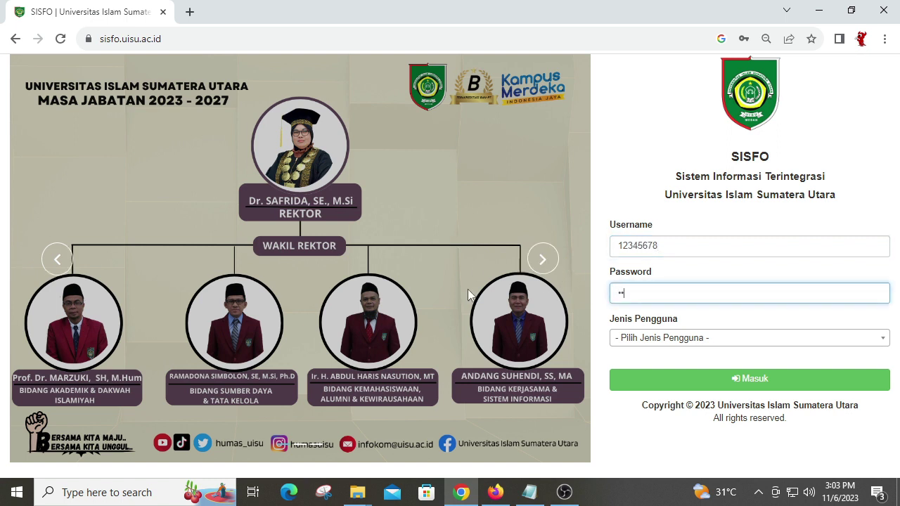
click(680, 339)
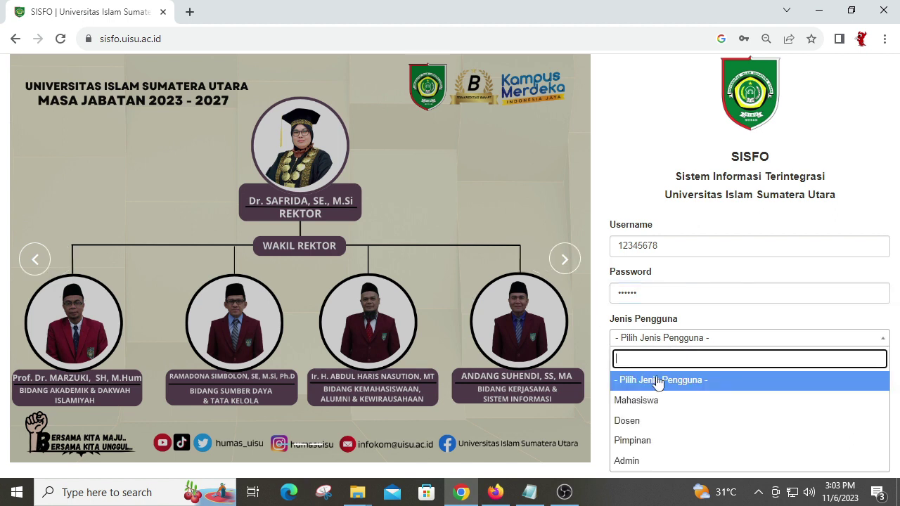
click(656, 420)
click(731, 381)
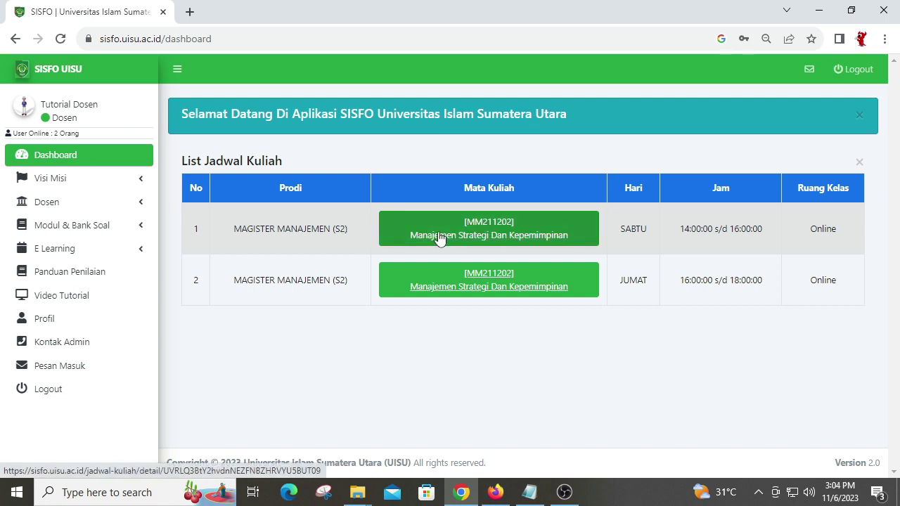
Step: Open Modul & Bank Soal > Data Ujian for Fakultas Ekonomi dan Bisnis, Magister Manajemen (S2)
click(91, 228)
click(83, 296)
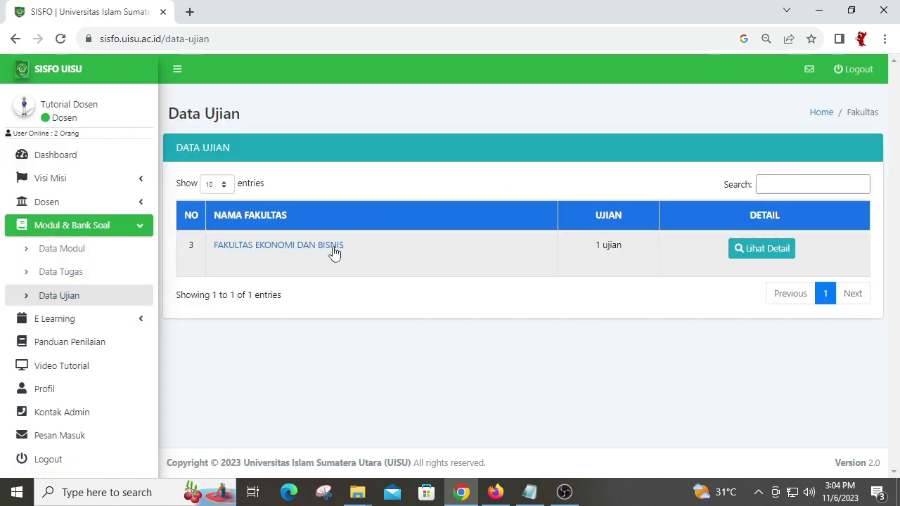
click(317, 252)
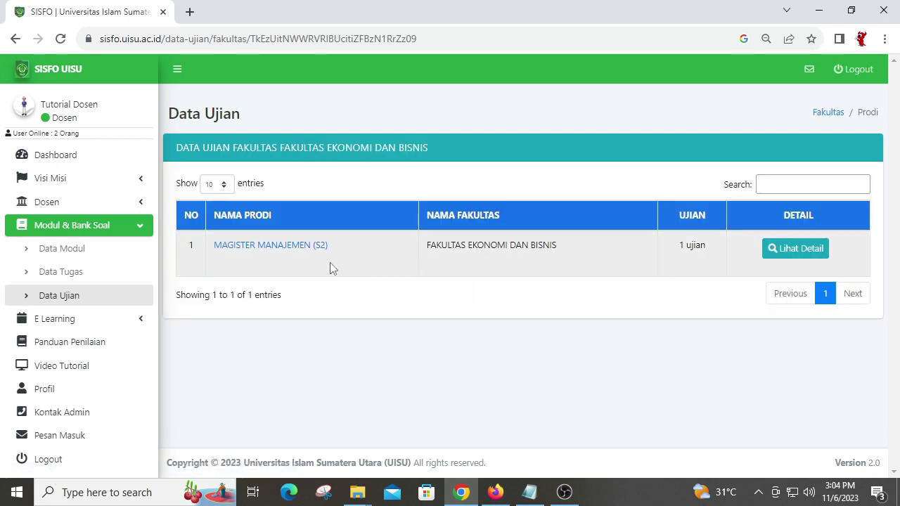
click(303, 253)
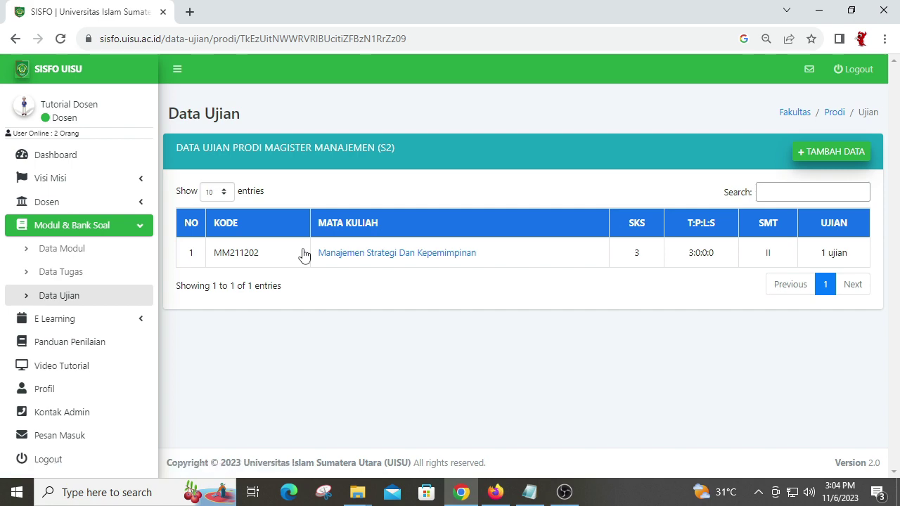
Step: Add a new exam for course [MM211202] Manajemen Strategi Dan Kepemimpinan and confirm its lecturer
click(846, 158)
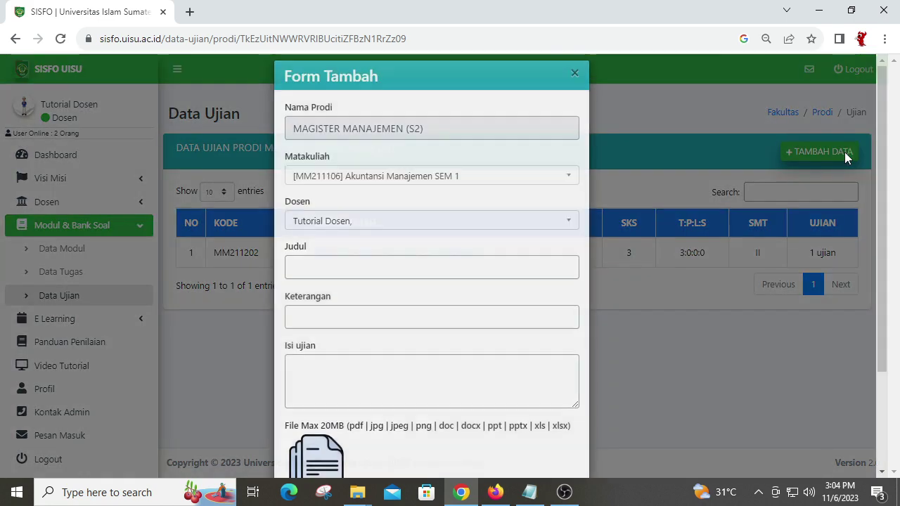
click(440, 198)
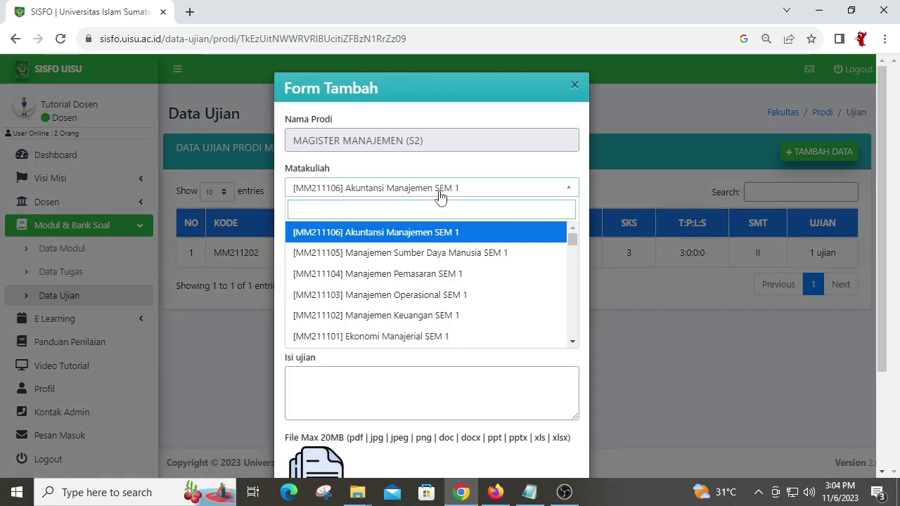
text(kep)
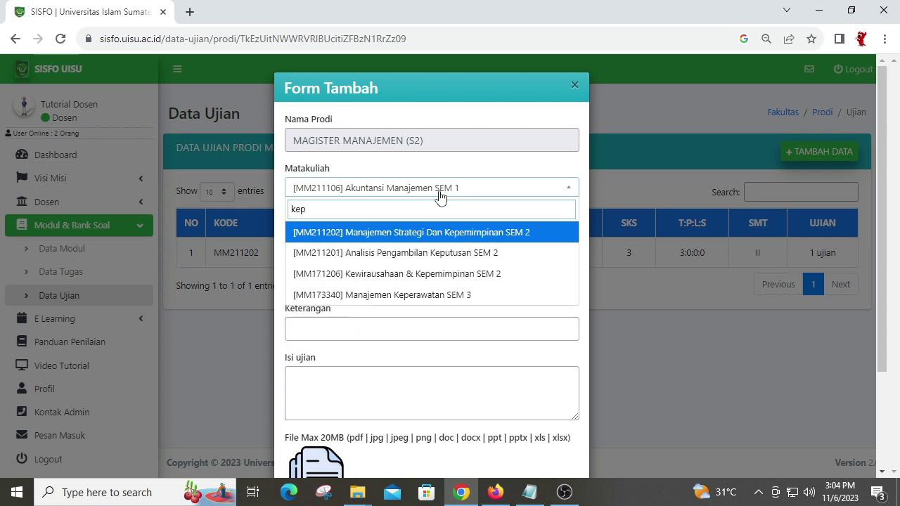
text(e)
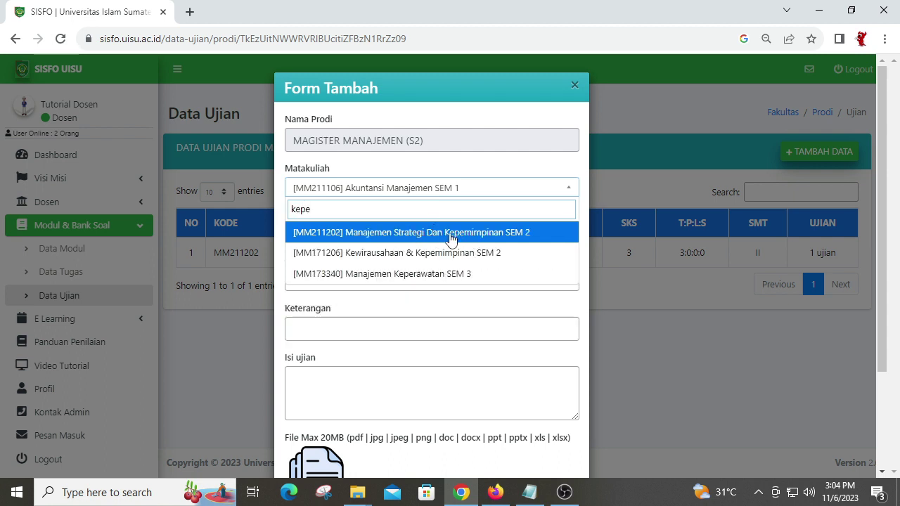
click(450, 238)
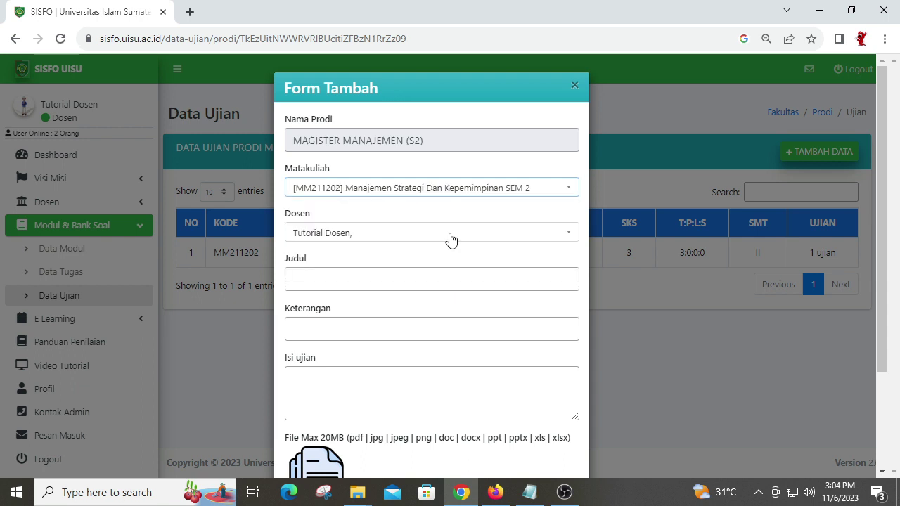
click(383, 238)
click(359, 278)
Step: Title the exam 'Manajemen Strategi dan Kepemimpinan'
click(350, 282)
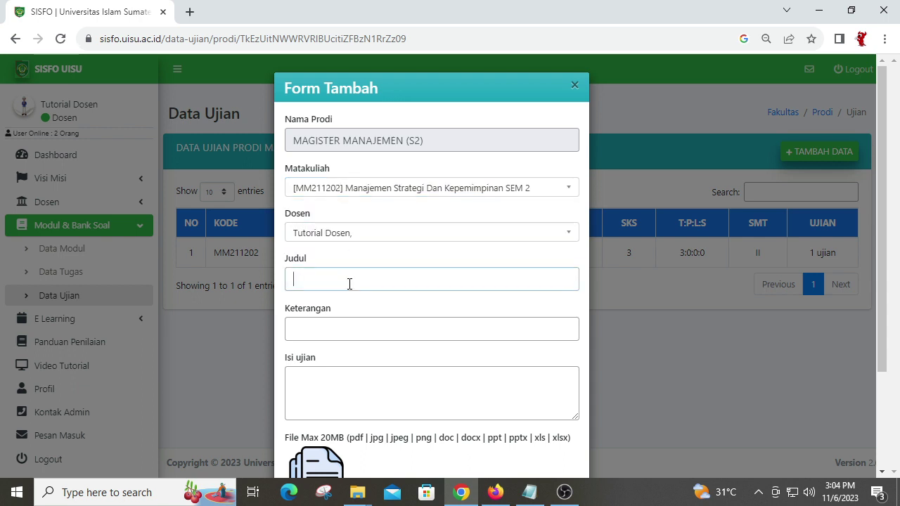
text(Manajemen Star)
key(BackSpace)
text(rategi dan Kep)
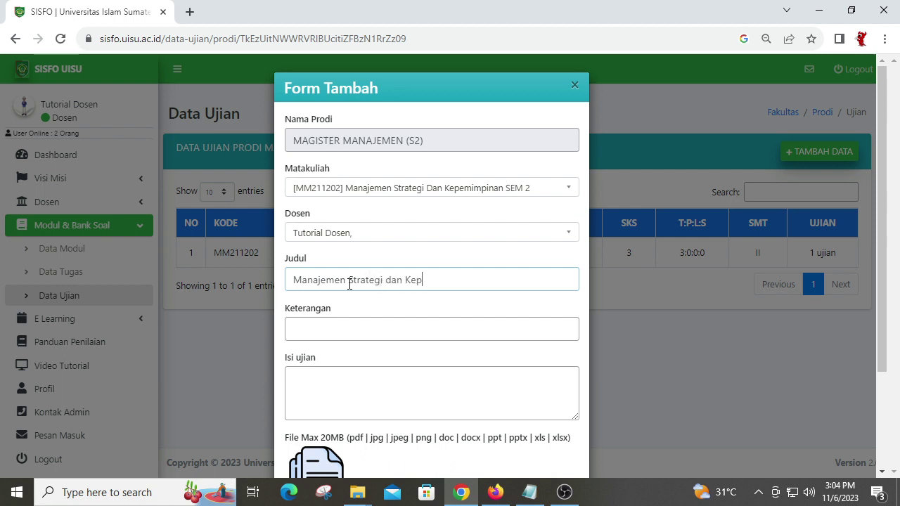
text(emimpinan)
Step: Enter the exam description 'Soal UTS Ganjil T.A. 2023/2024'
scroll(359, 324, down, 1)
click(371, 268)
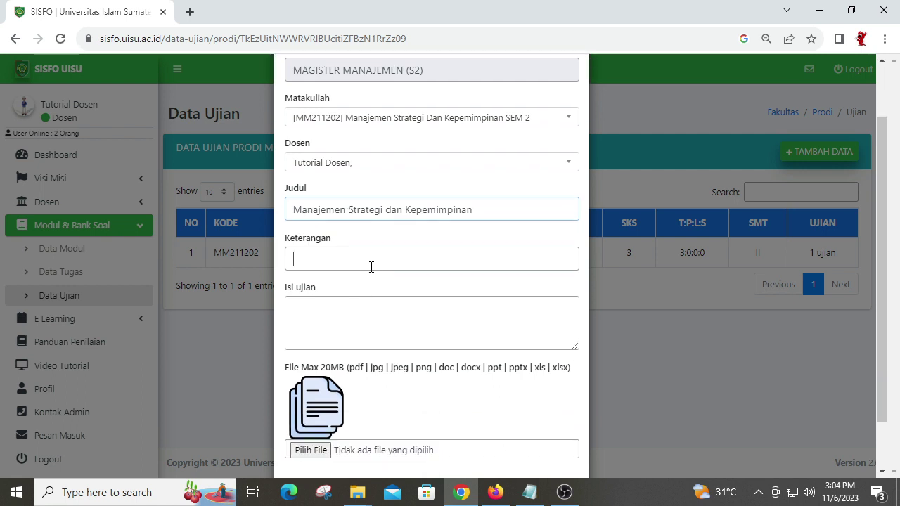
text(Soal UTS T)
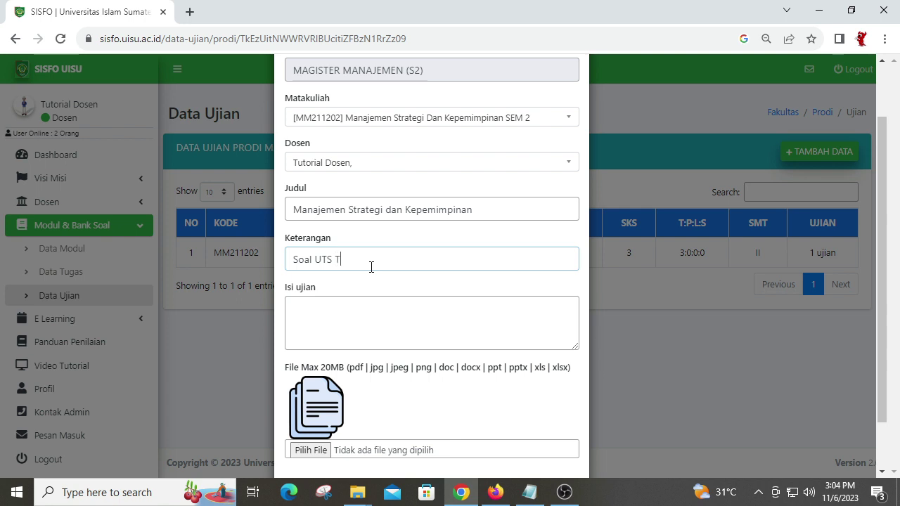
text(Ganjil )
text(T)
text(.A. 2023)
text(/23)
text(24)
Step: Copy the handwritten-answer instructions from Notepad and paste them into the exam content
click(375, 341)
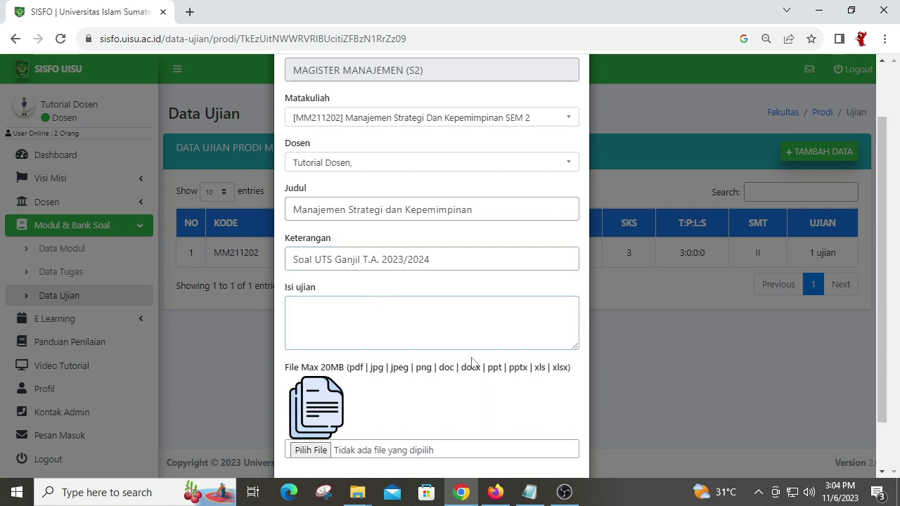
click(529, 493)
right_click(452, 60)
click(496, 109)
click(437, 320)
key(ctrl+v)
scroll(432, 309, up, 2)
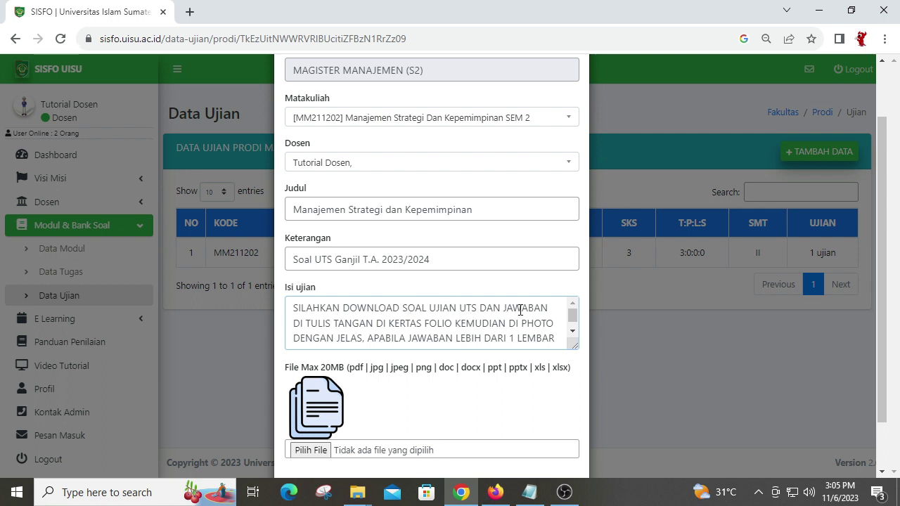
scroll(443, 327, down, 1)
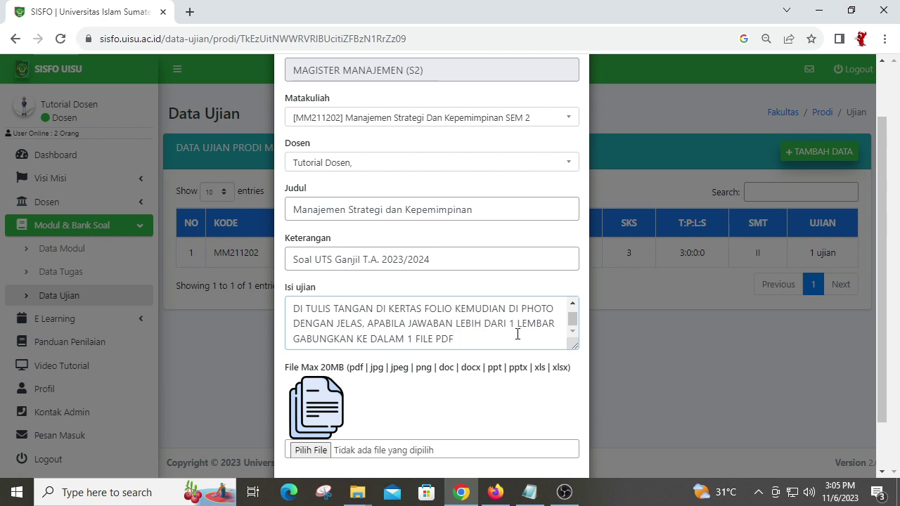
scroll(489, 336, down, 1)
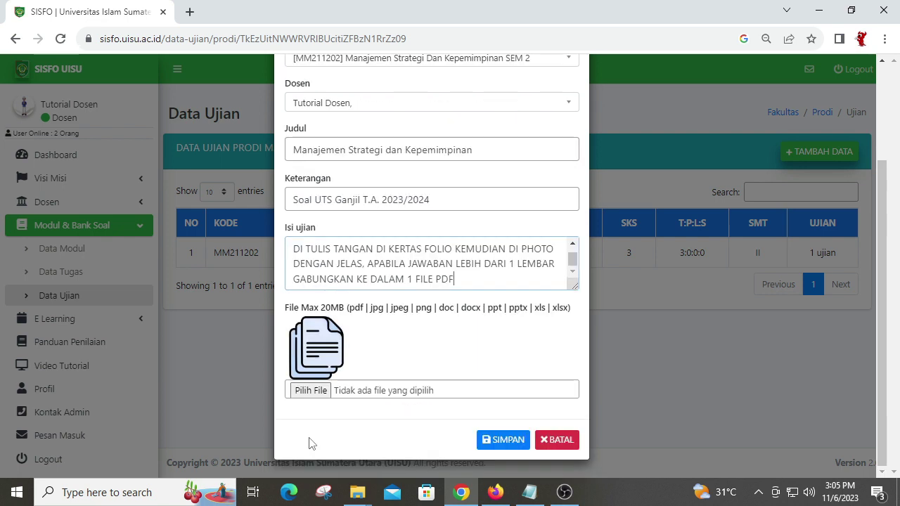
click(313, 391)
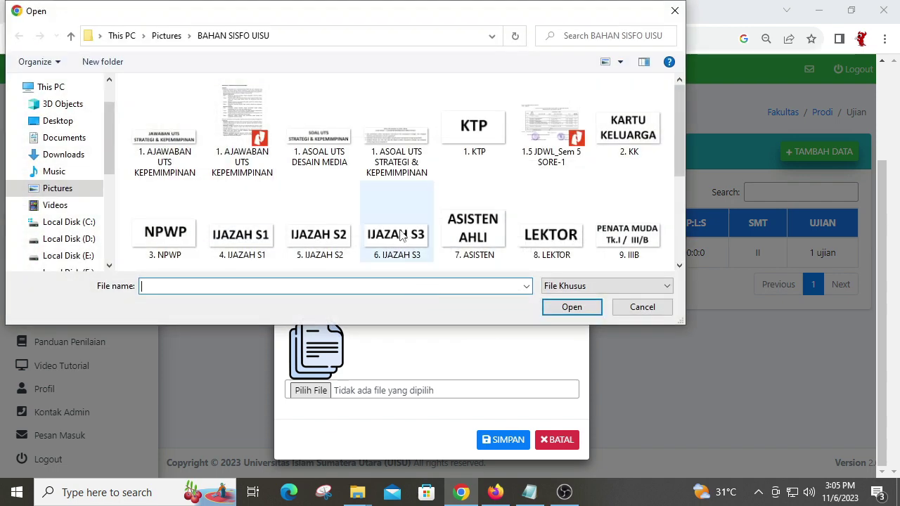
Step: Attach '1. ASOAL UTS STRATEGI & KEPEMIMPINAN.JPG' to the exam and save the form
click(397, 141)
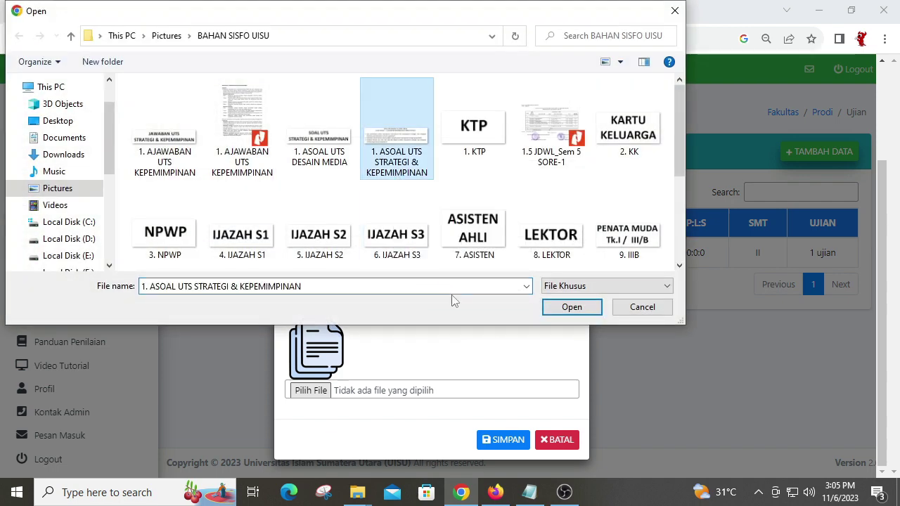
click(571, 307)
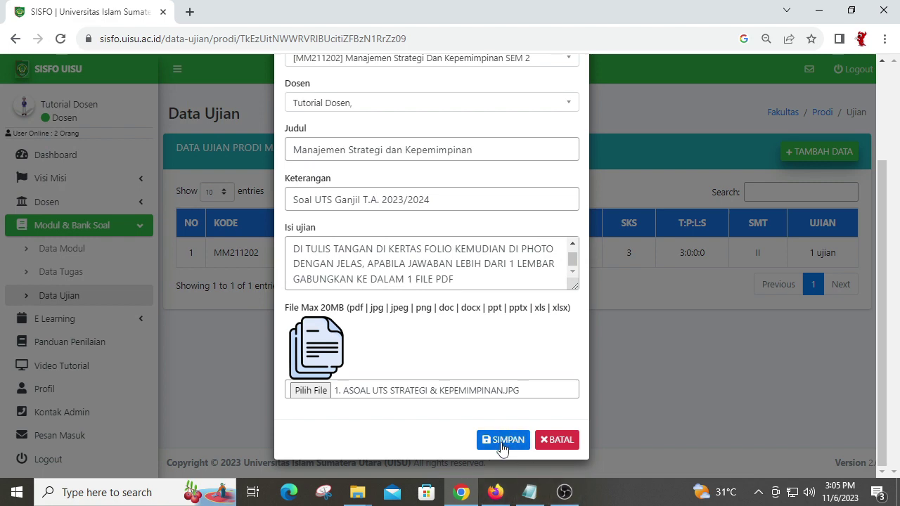
click(558, 443)
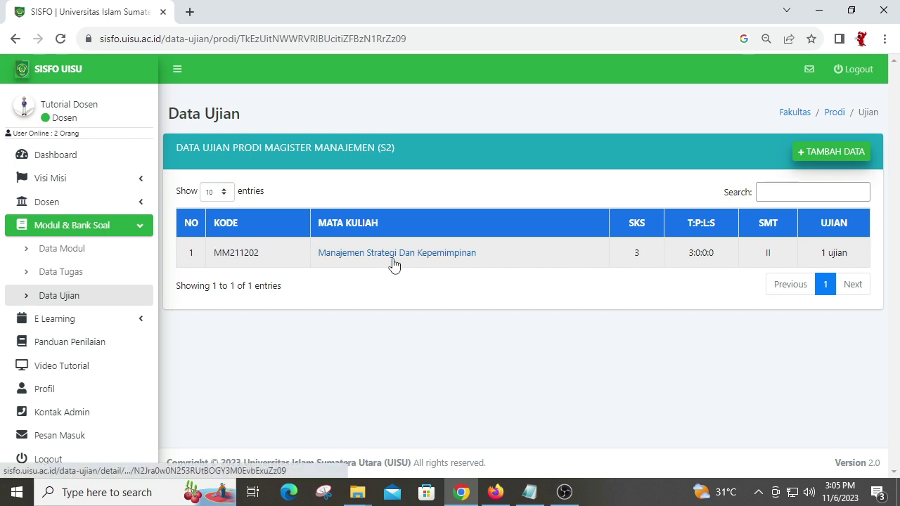
click(394, 256)
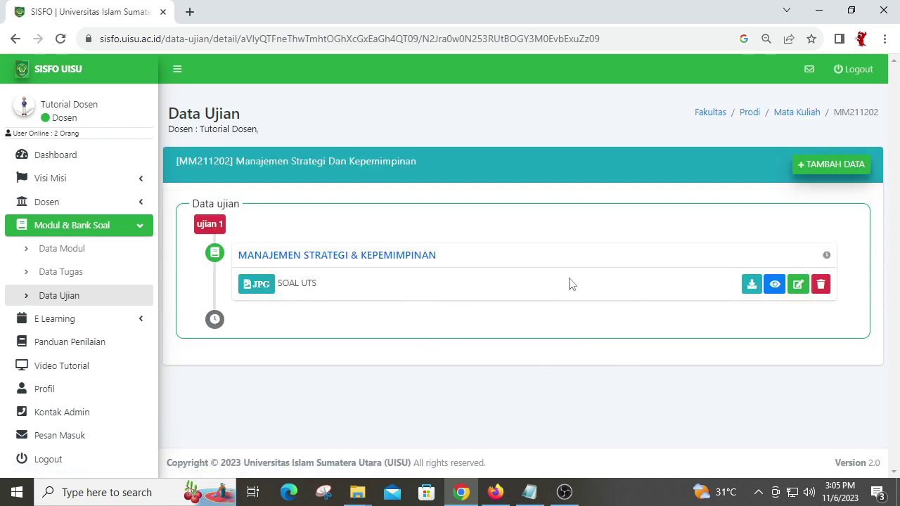
click(802, 289)
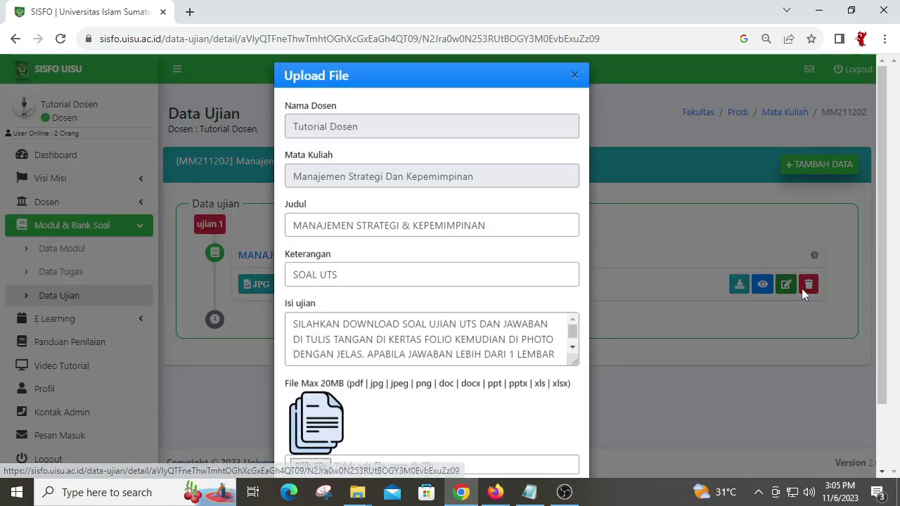
scroll(536, 231, down, 1)
scroll(442, 285, up, 1)
scroll(442, 286, down, 1)
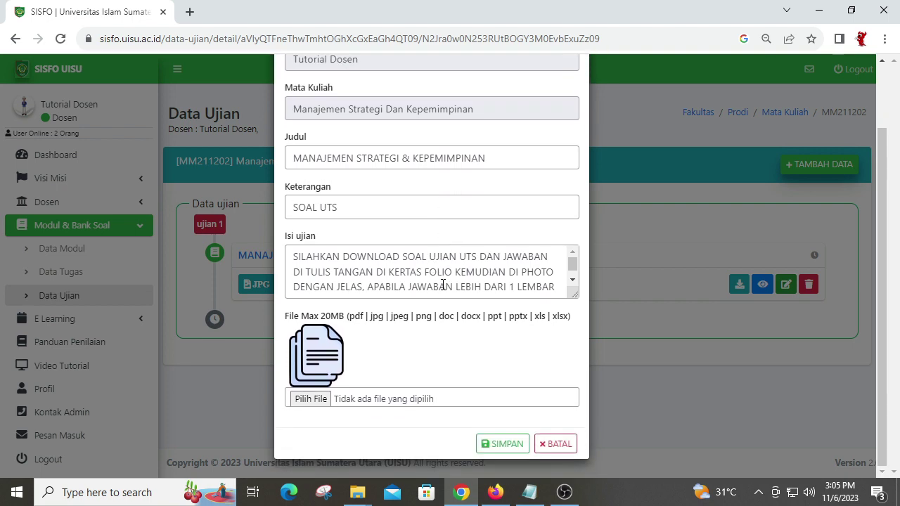
scroll(443, 286, down, 1)
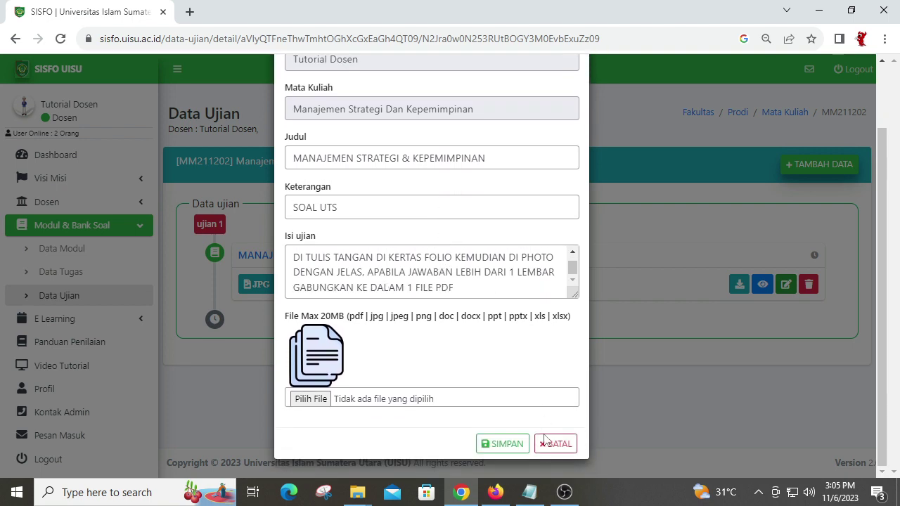
click(547, 444)
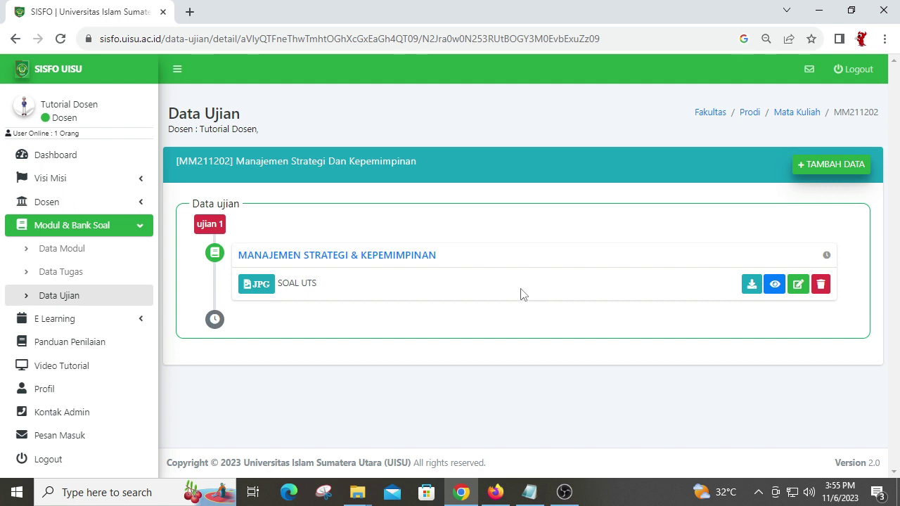
Step: Go back to the Dashboard showing the List Jadwal Kuliah
click(83, 156)
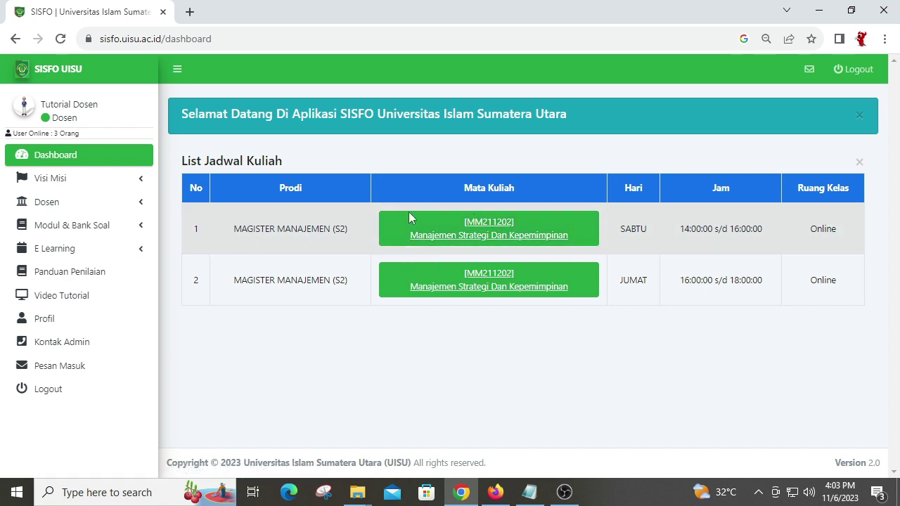
Step: Open the Saturday class 2.B's Ujian section and start adding a new exam
click(526, 241)
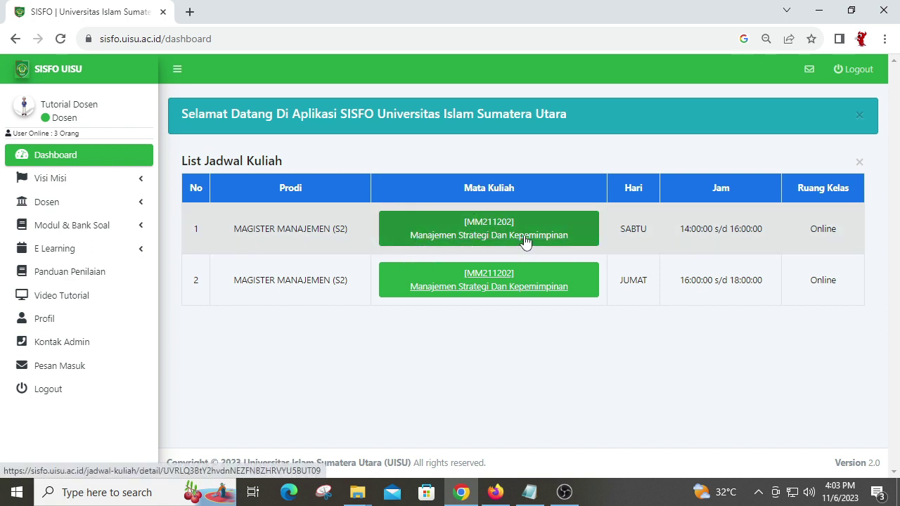
scroll(526, 242, down, 2)
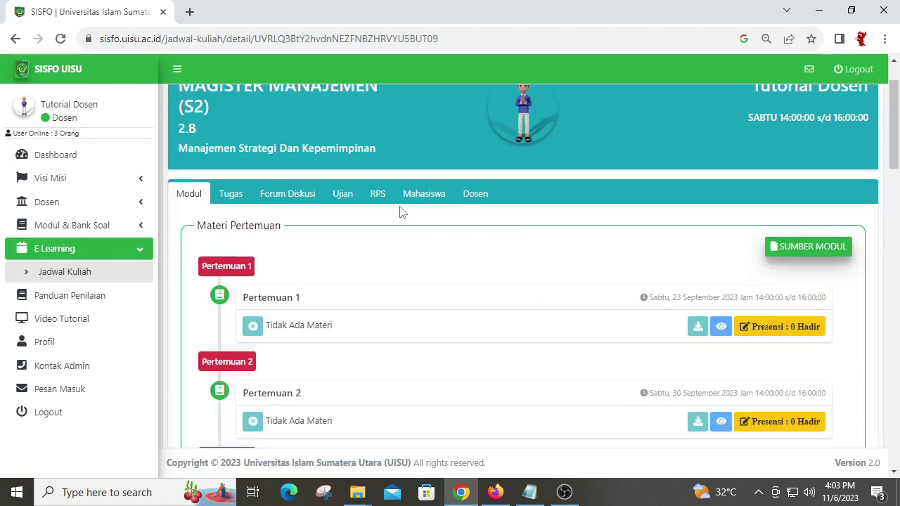
click(344, 201)
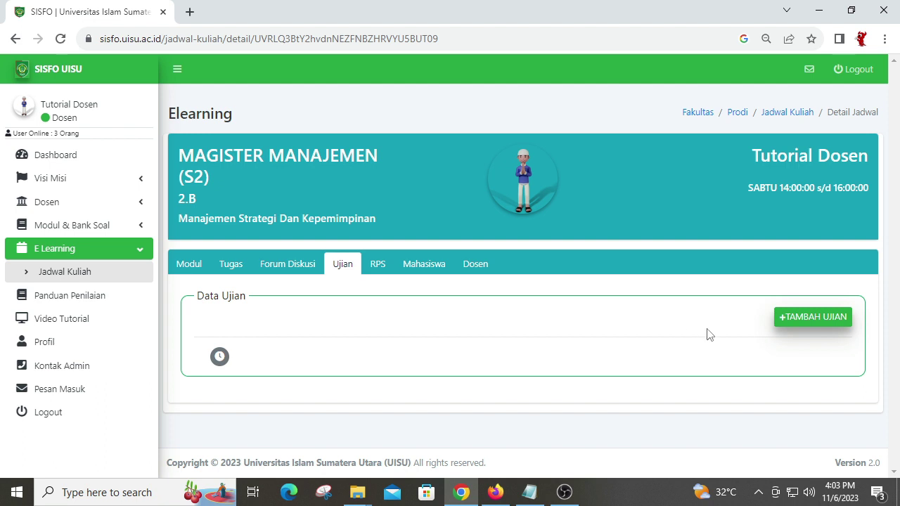
click(816, 318)
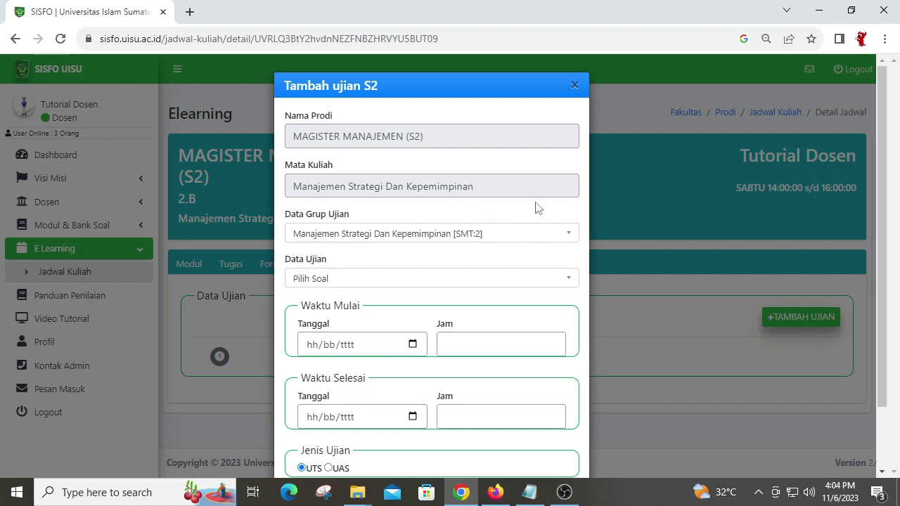
Step: Choose exam group Manajemen Strategi Dan Kepemimpinan [SMT:2] and question set SOAL UTS16
click(419, 235)
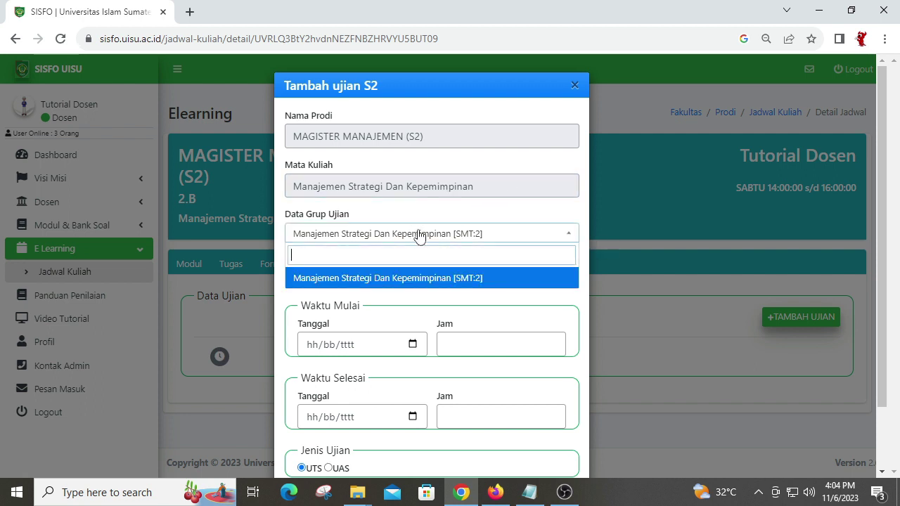
click(396, 280)
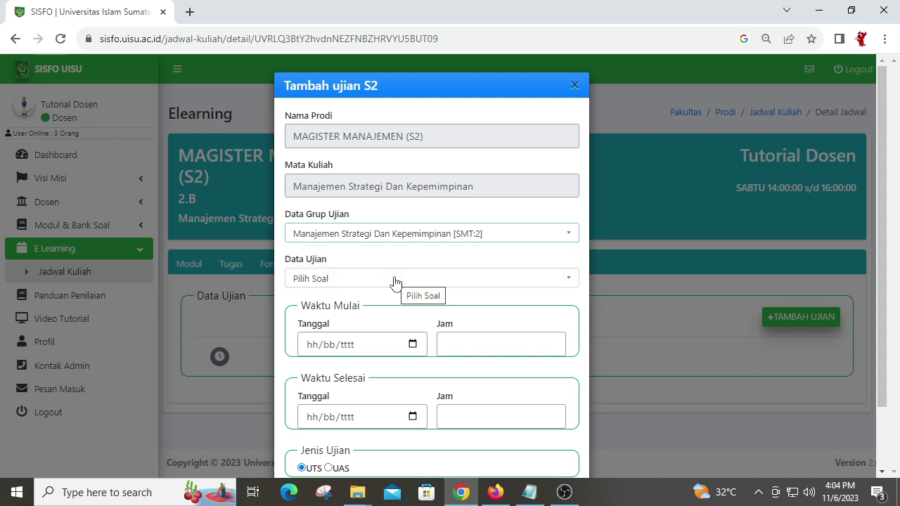
click(395, 279)
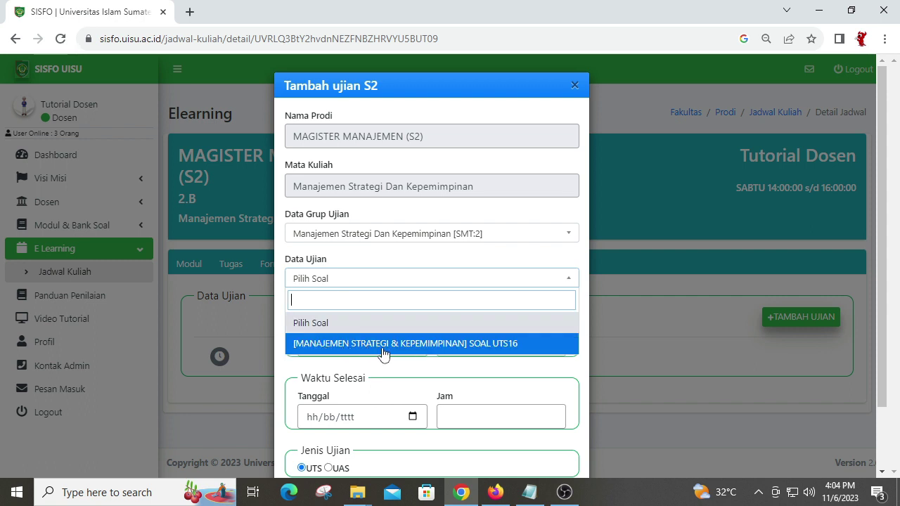
click(440, 351)
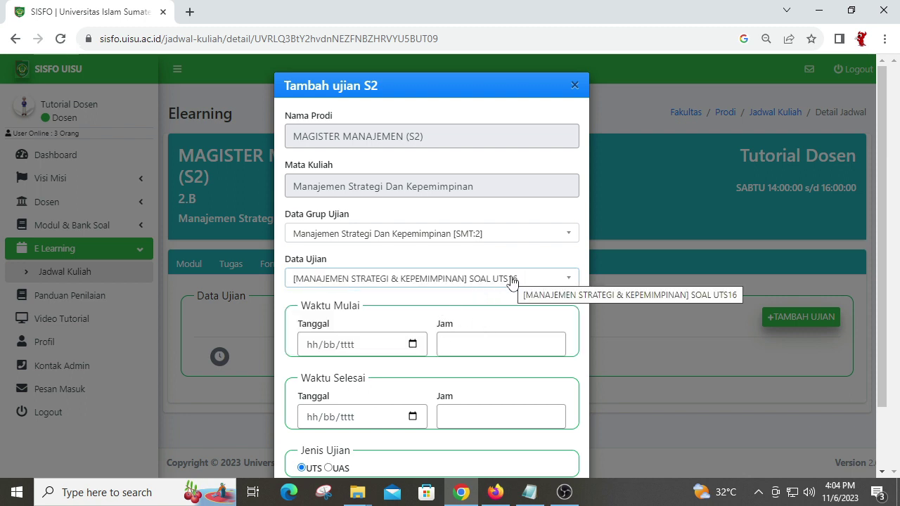
Step: Schedule it as a UTS on 06/11/2023 from 16:00 to 18:00 and save
scroll(429, 320, down, 2)
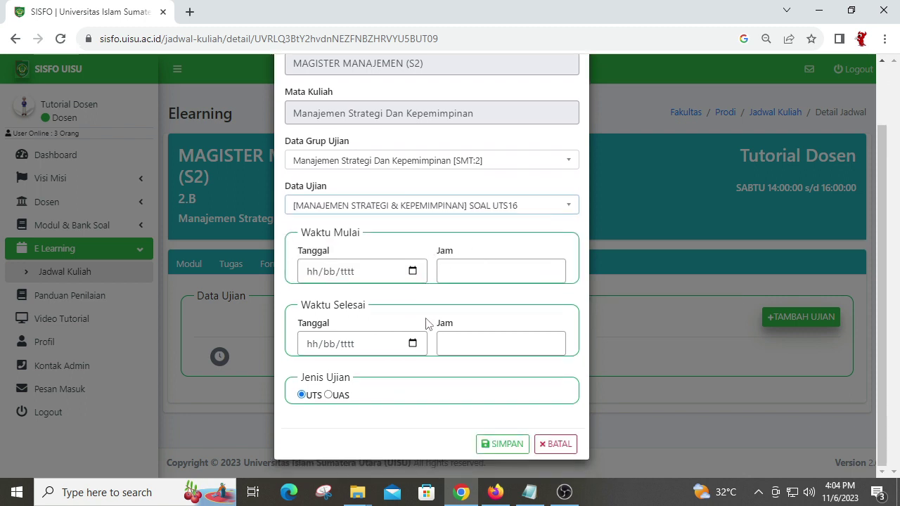
click(414, 272)
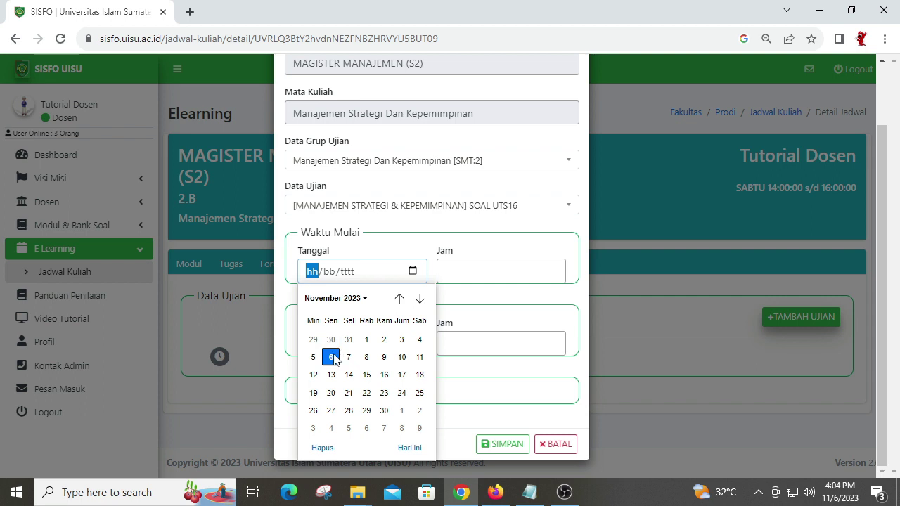
click(331, 357)
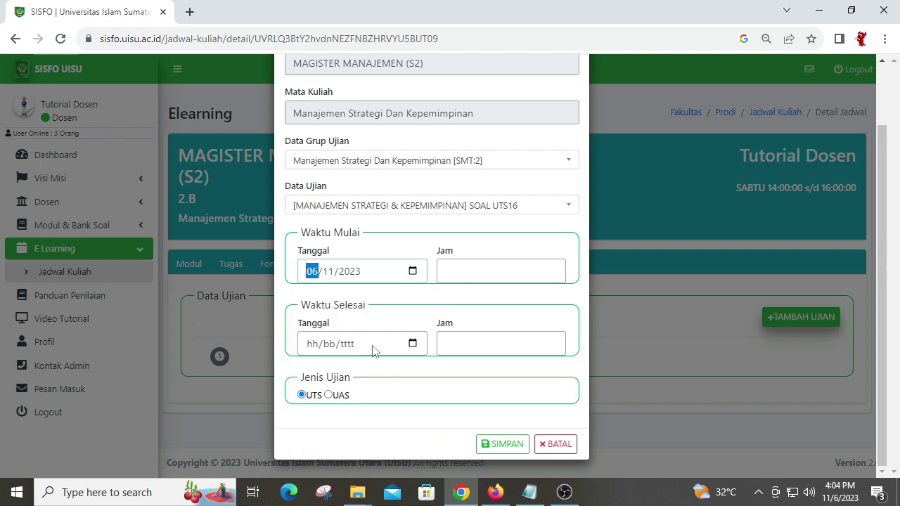
click(490, 270)
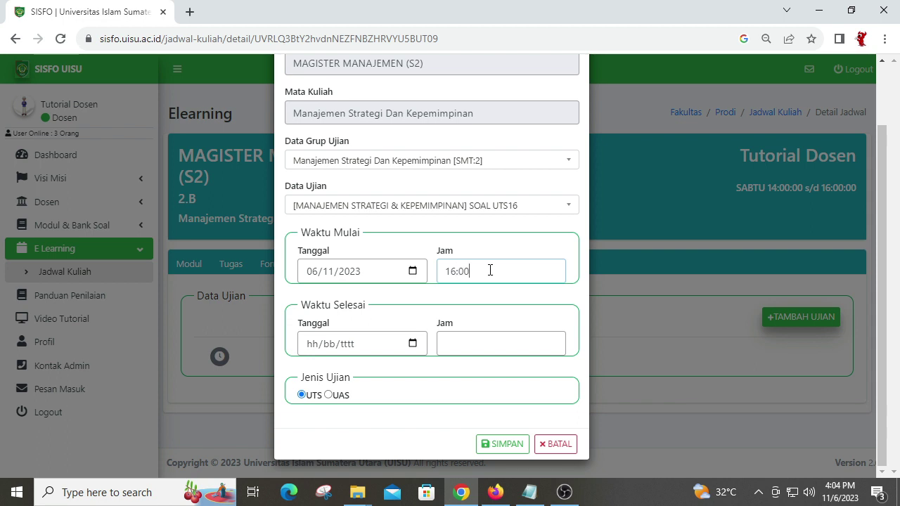
click(413, 344)
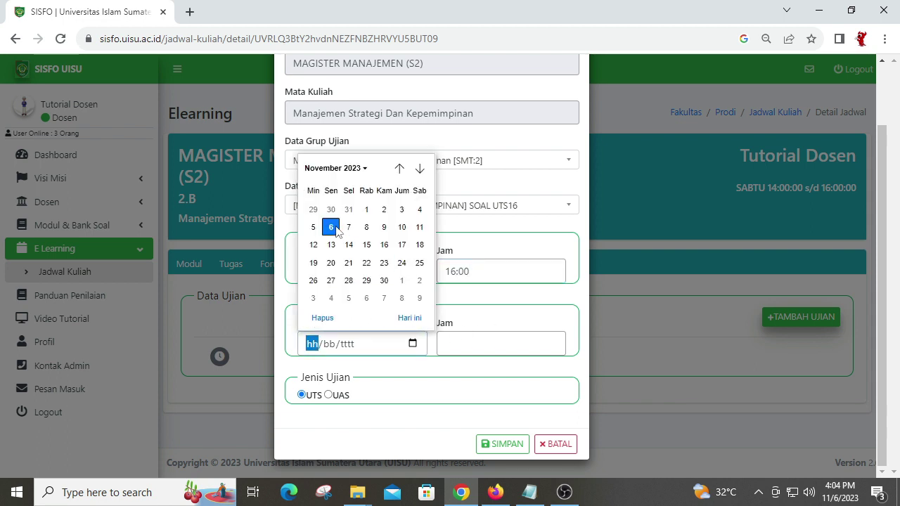
click(331, 227)
click(486, 341)
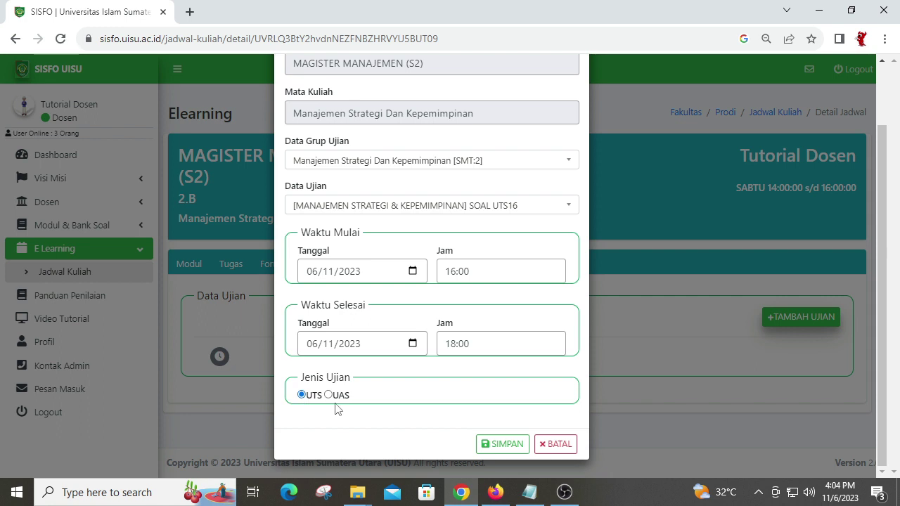
click(329, 395)
click(301, 394)
click(504, 445)
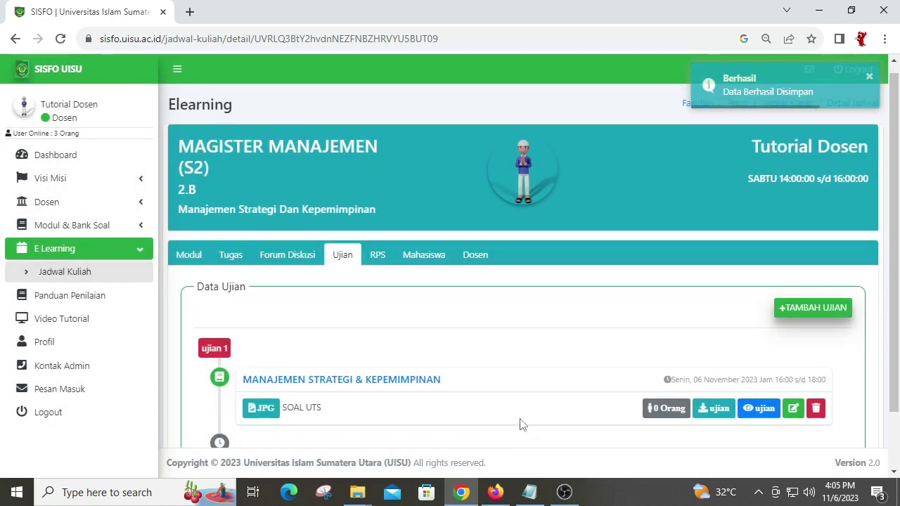
Step: Switch to the Firefox window showing the student's Mahasiswa S2 dashboard
scroll(588, 336, down, 1)
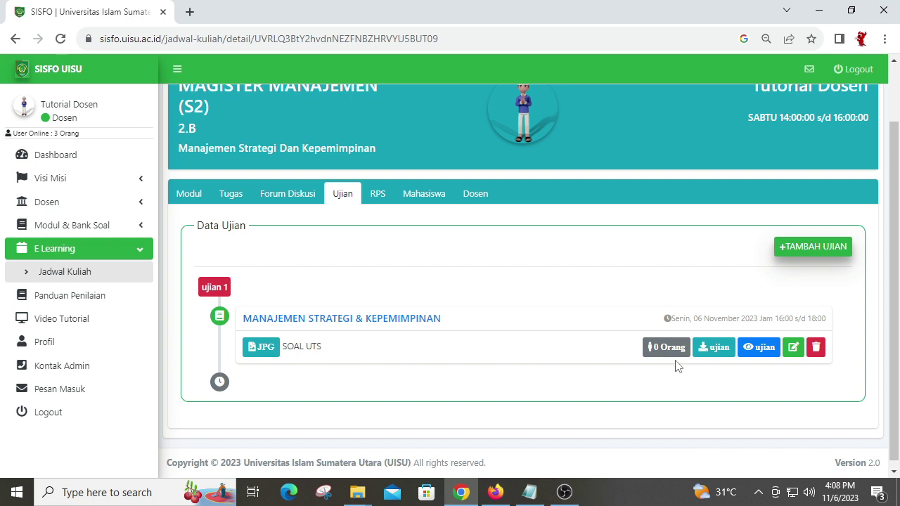
click(495, 492)
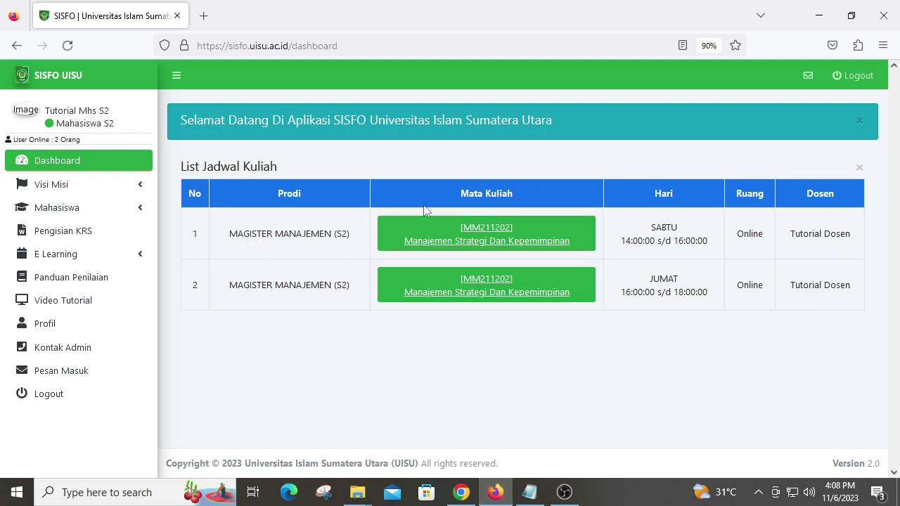
Step: Open the student's Manajemen Strategi Dan Kepemimpinan class and show its exam list
click(496, 243)
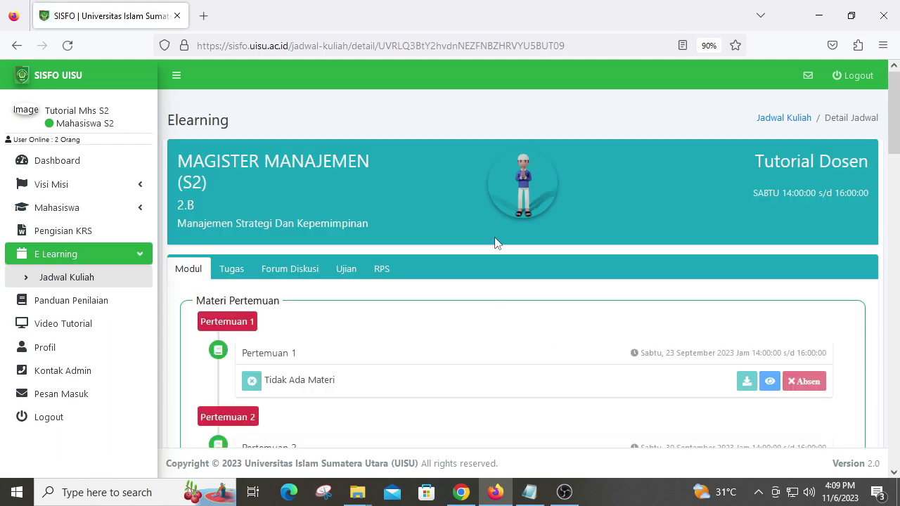
scroll(496, 243, down, 2)
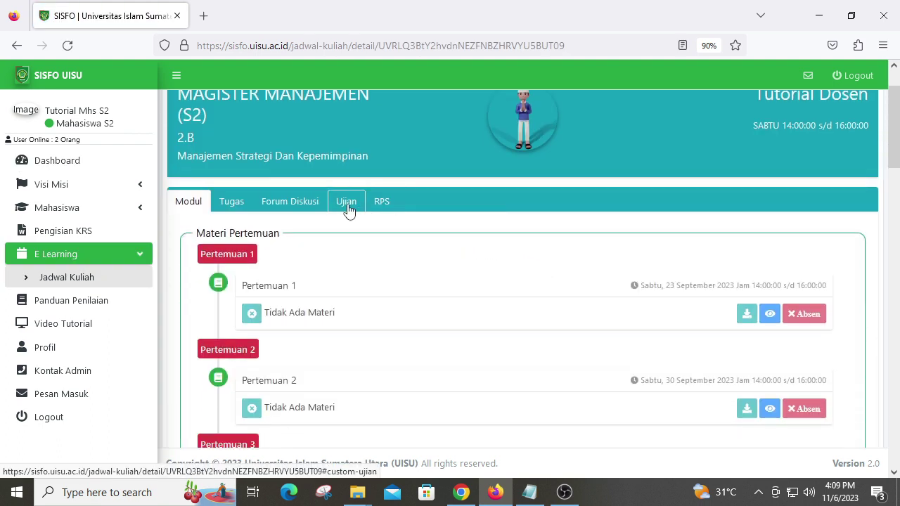
click(347, 207)
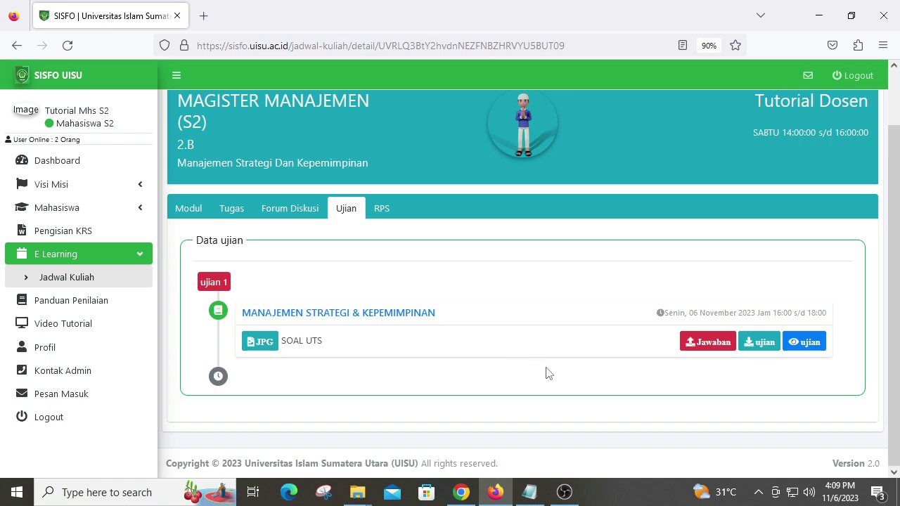
Step: View the SOAL UTS exam questions, then return to the class's exam list
click(812, 353)
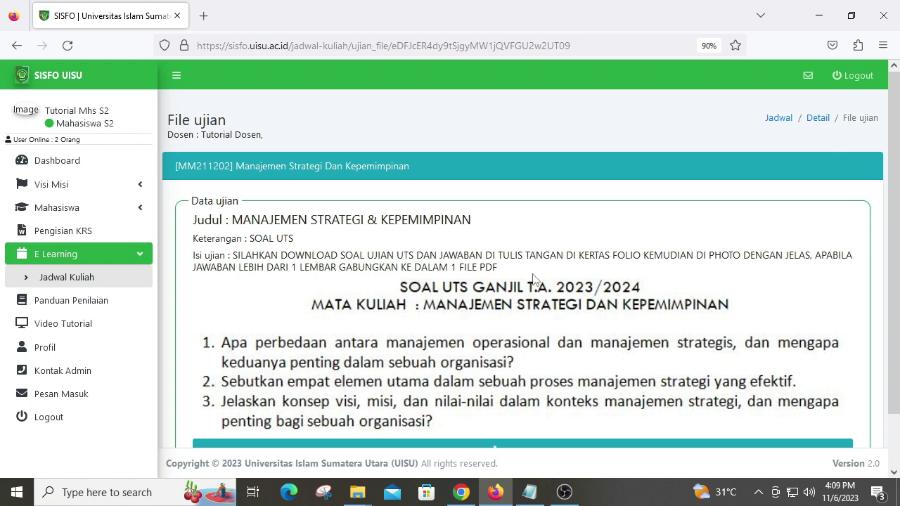
scroll(524, 298, down, 1)
scroll(535, 302, up, 1)
click(17, 45)
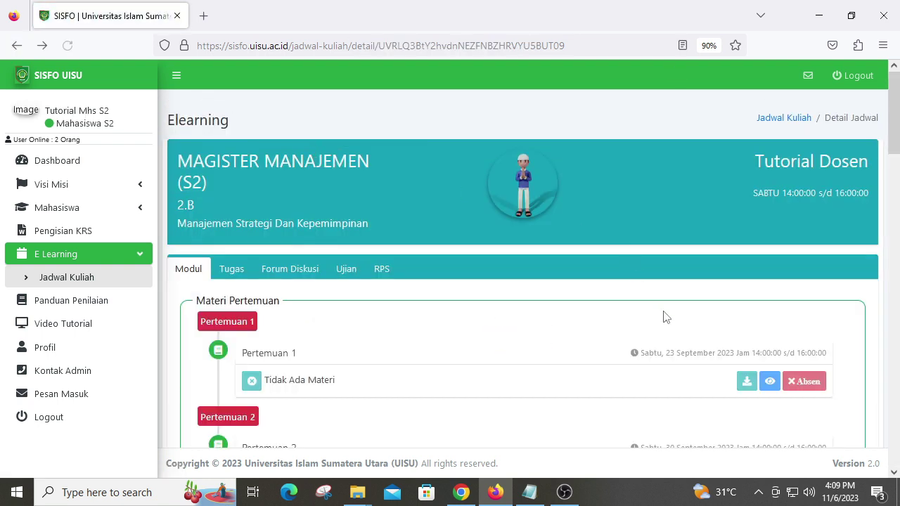
click(352, 203)
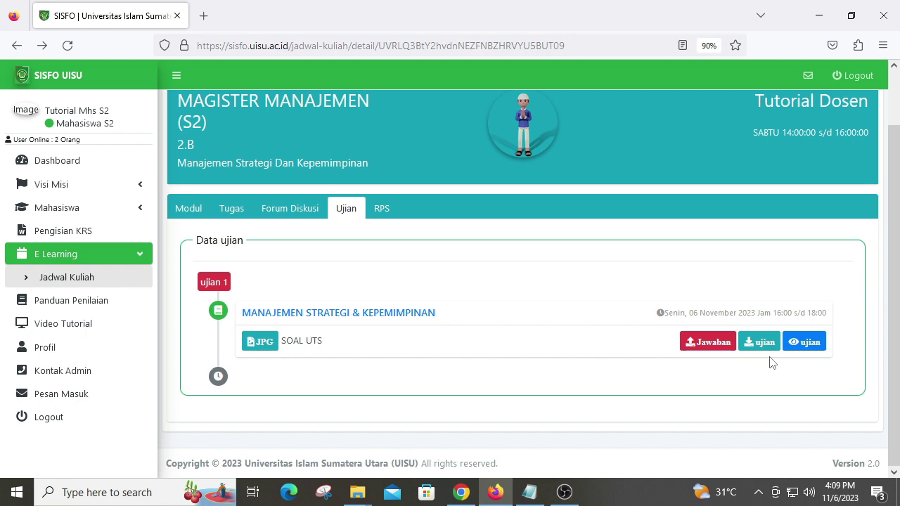
Step: Open the UTS answer form, try a written answer, then revert the answer type to File
click(718, 347)
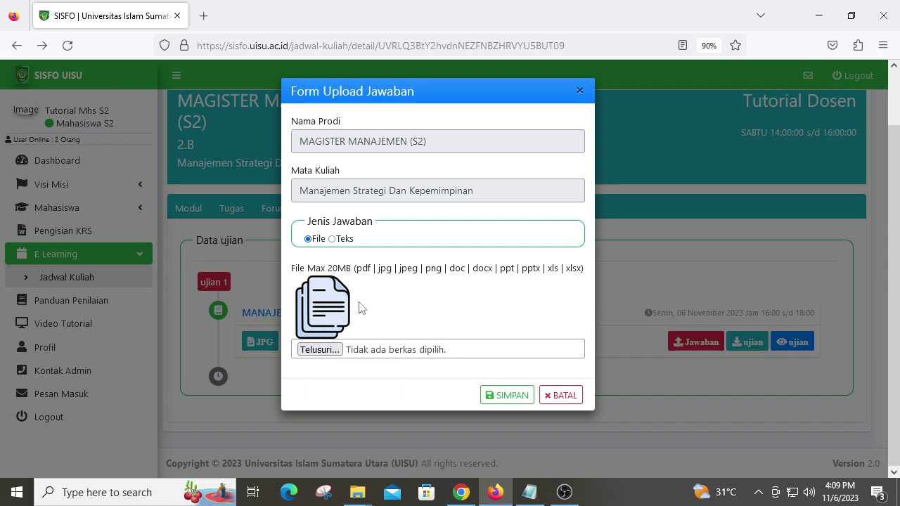
click(334, 239)
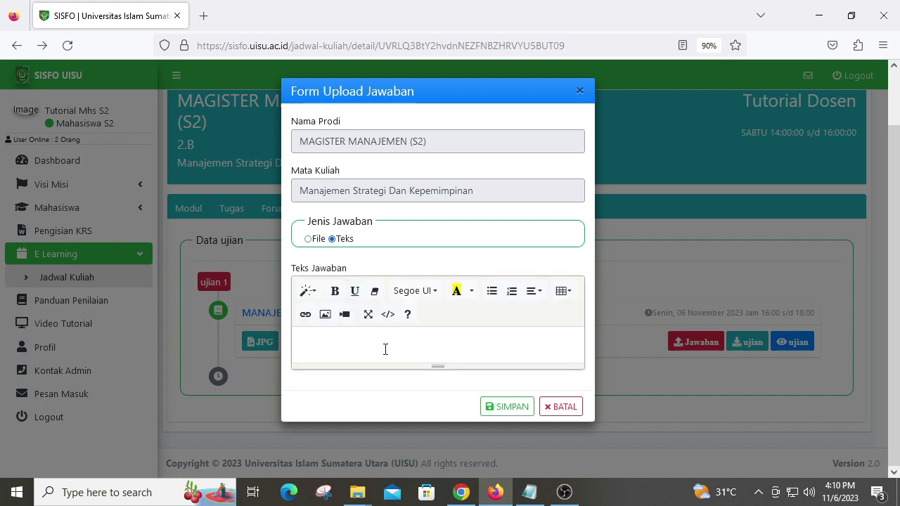
text(1 Manajemen Strate)
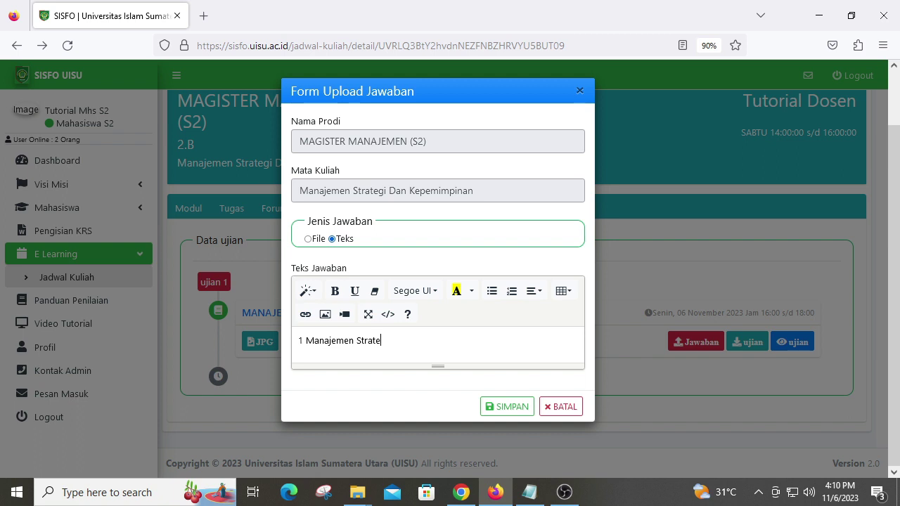
text(rgi adalaha...)
click(307, 239)
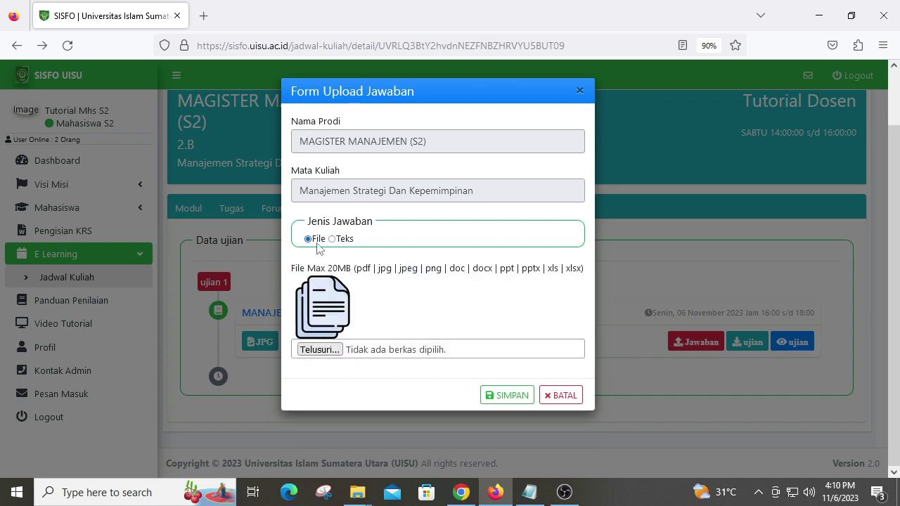
Step: Upload 1. AJAWABAN UTS KEPEMIMPINAN.pdf as the exam answer and save it
click(320, 350)
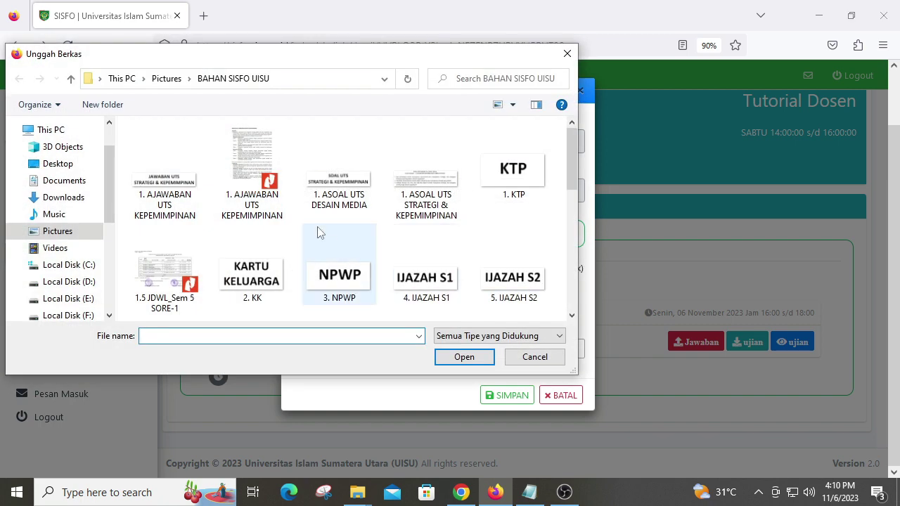
click(281, 190)
click(458, 360)
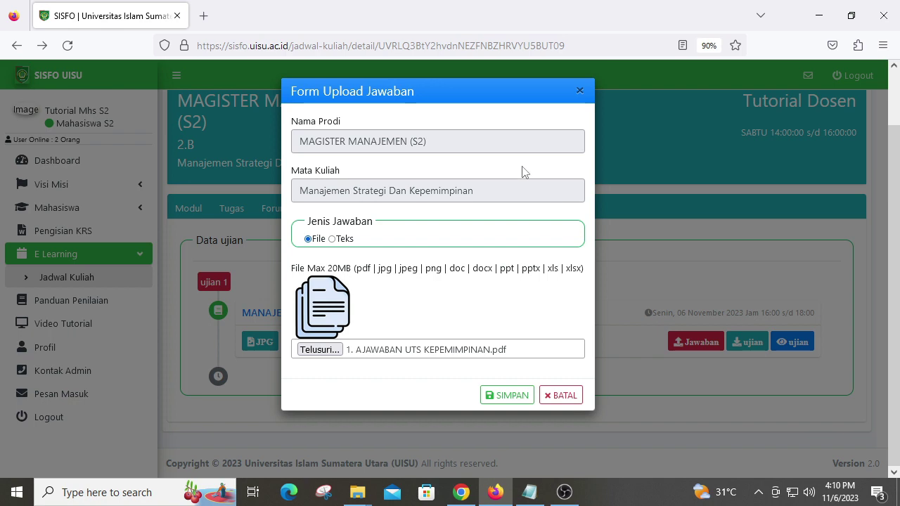
click(512, 399)
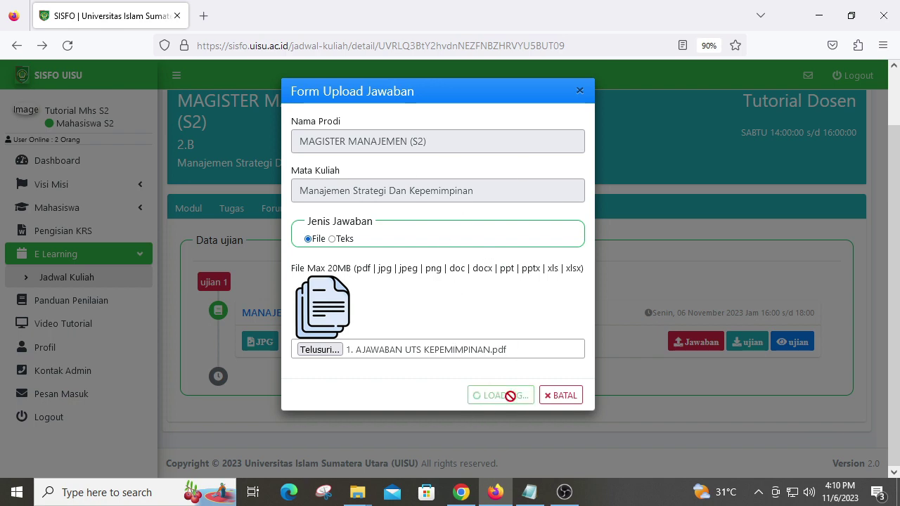
scroll(553, 398, down, 2)
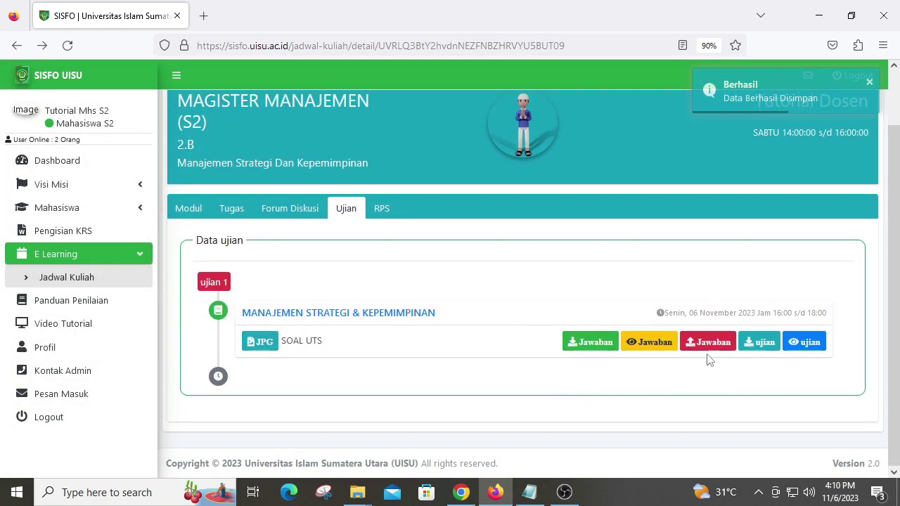
Step: In the lecturer's Chrome session, reload the course and open the UTS exam's submitted answers
click(461, 492)
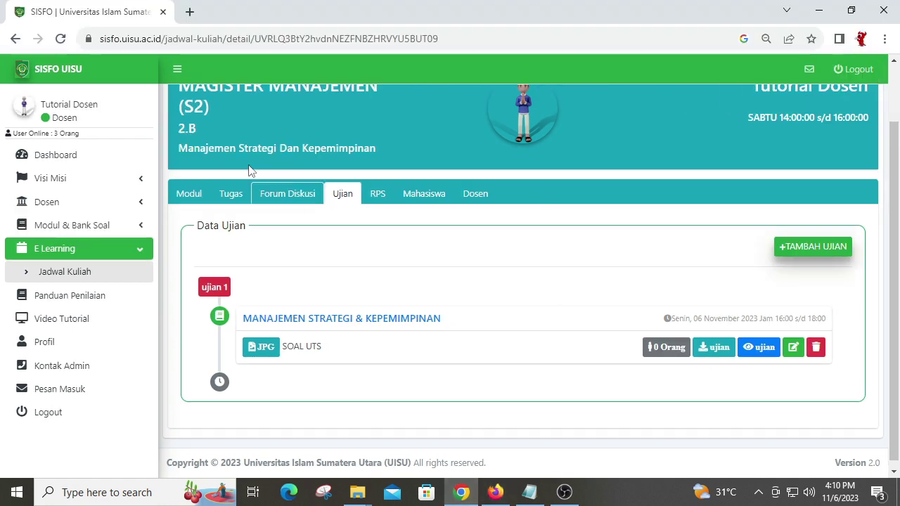
click(60, 38)
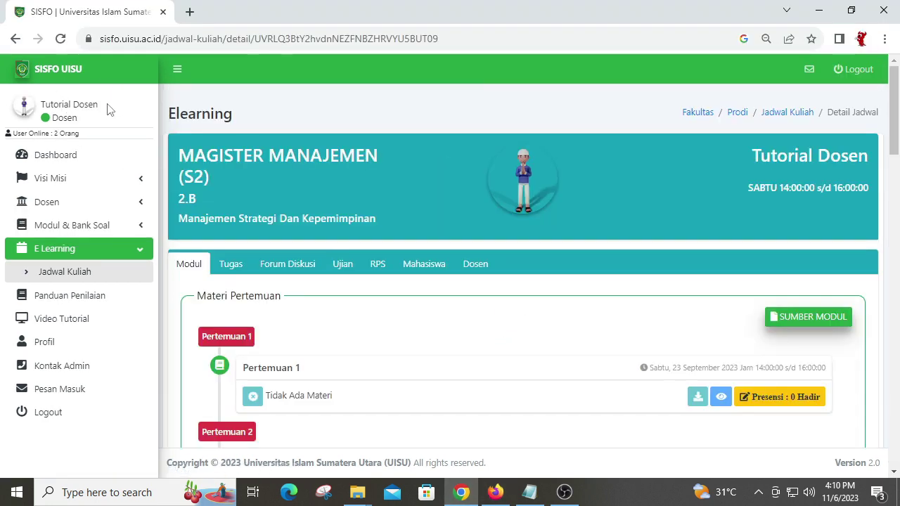
click(347, 276)
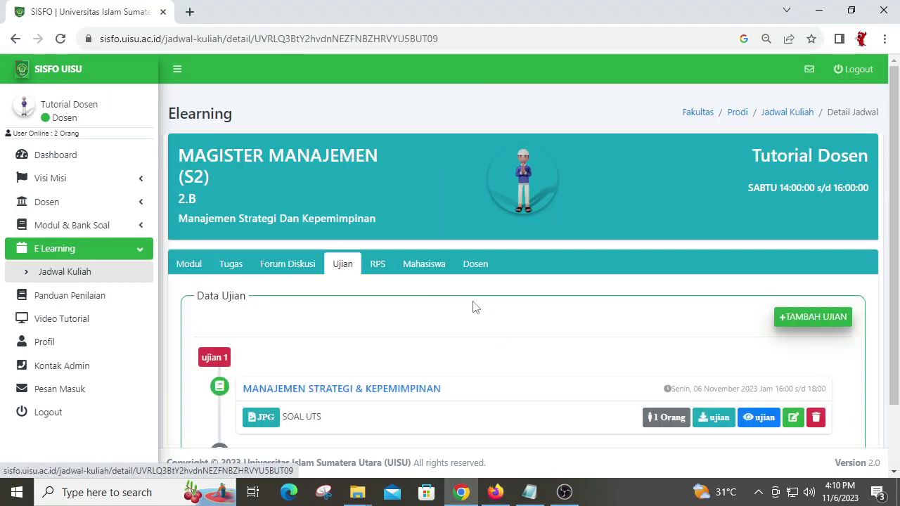
scroll(458, 303, down, 2)
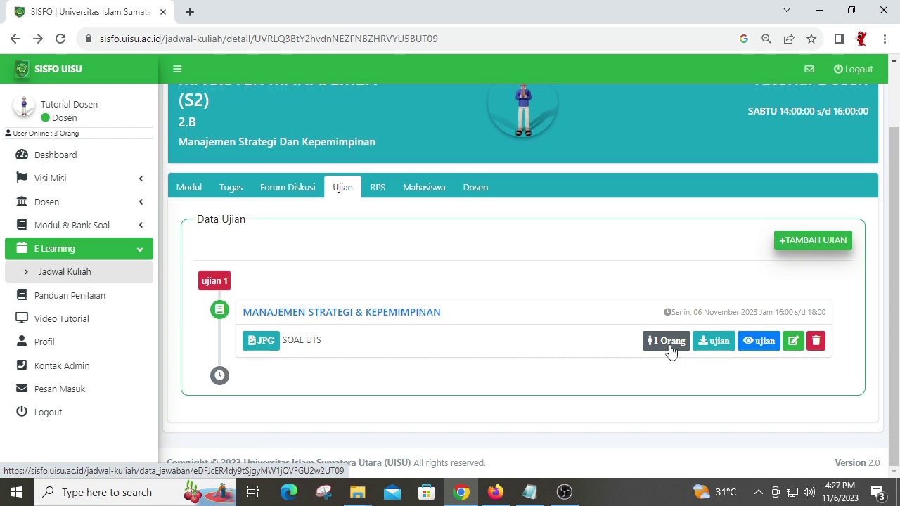
click(668, 350)
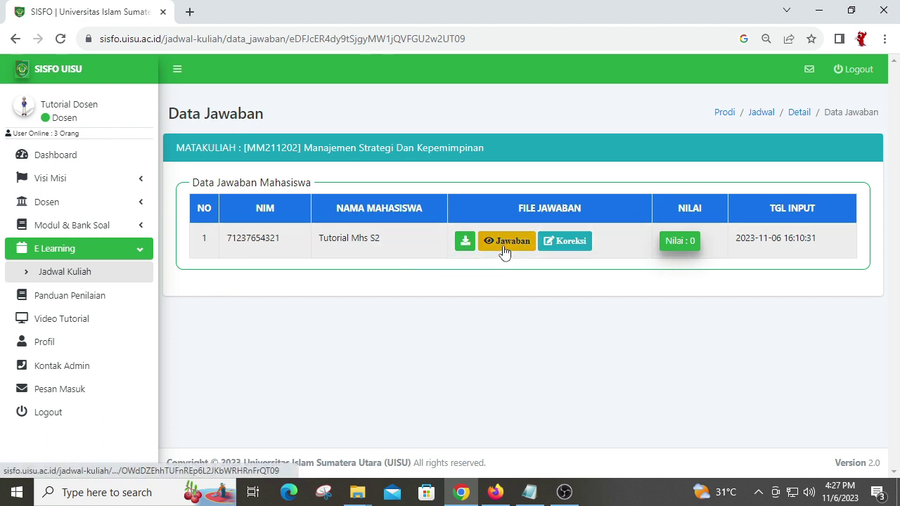
Step: Open the correction page and read through the student's UTS answer PDF
click(575, 246)
scroll(457, 262, down, 3)
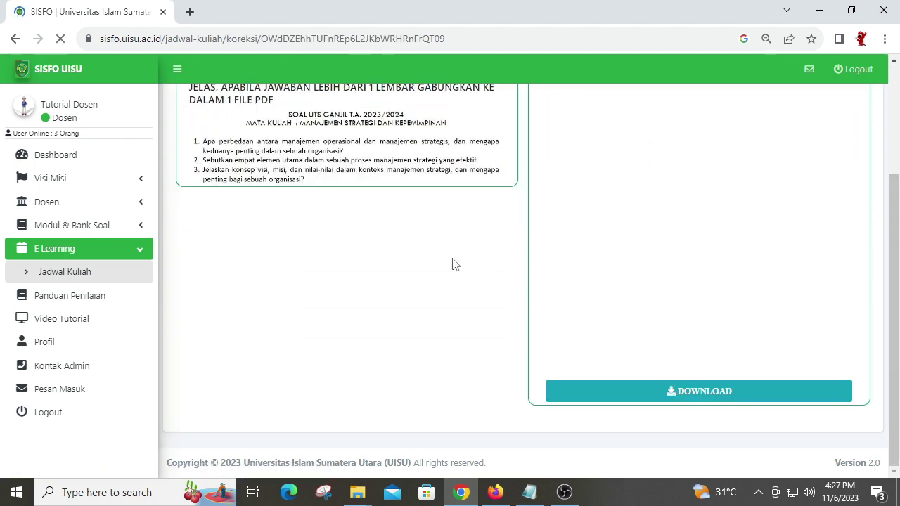
scroll(454, 263, up, 1)
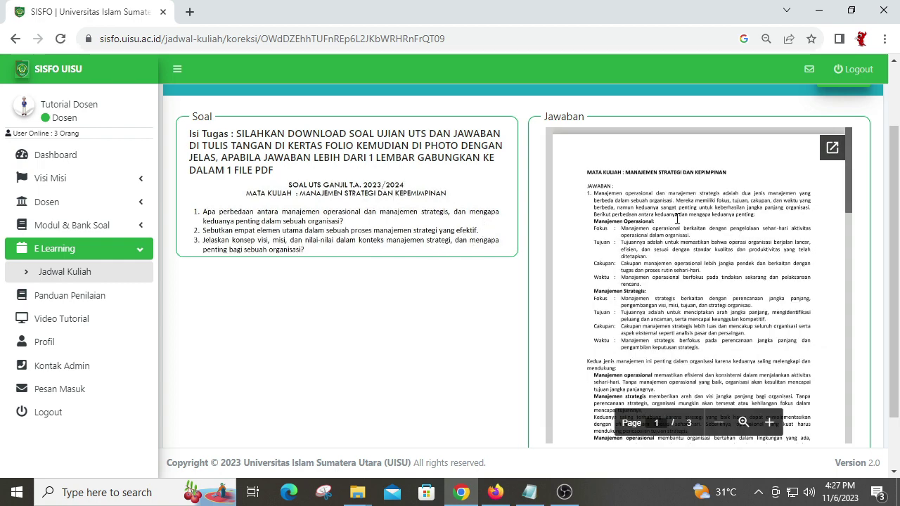
scroll(677, 219, down, 5)
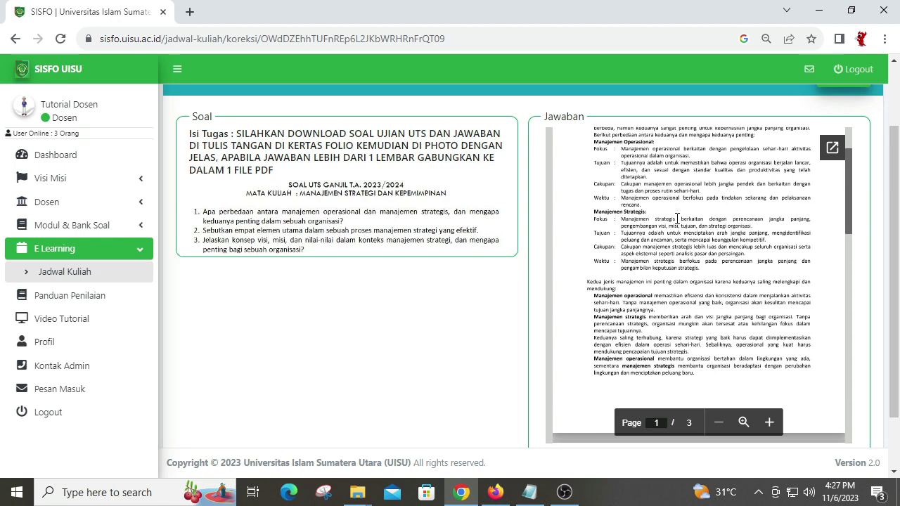
scroll(677, 218, down, 3)
scroll(677, 219, down, 3)
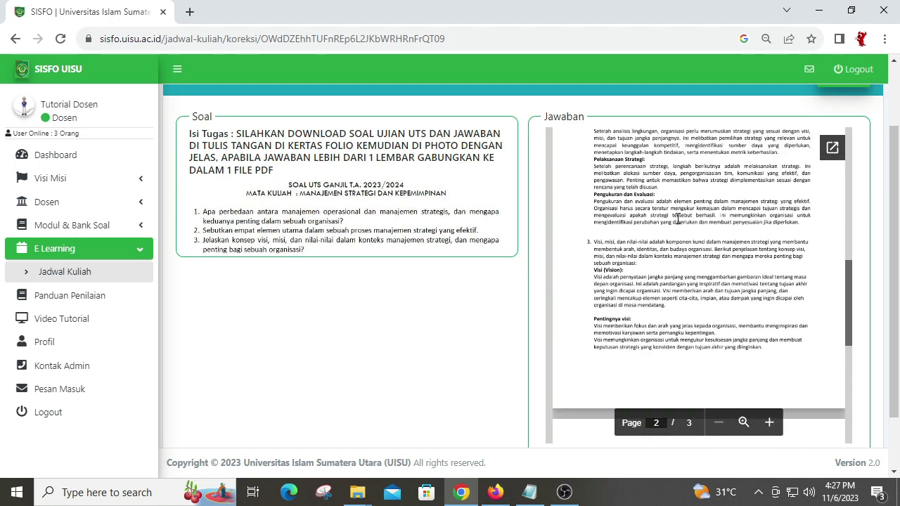
scroll(677, 219, down, 3)
scroll(678, 218, down, 3)
scroll(677, 219, up, 4)
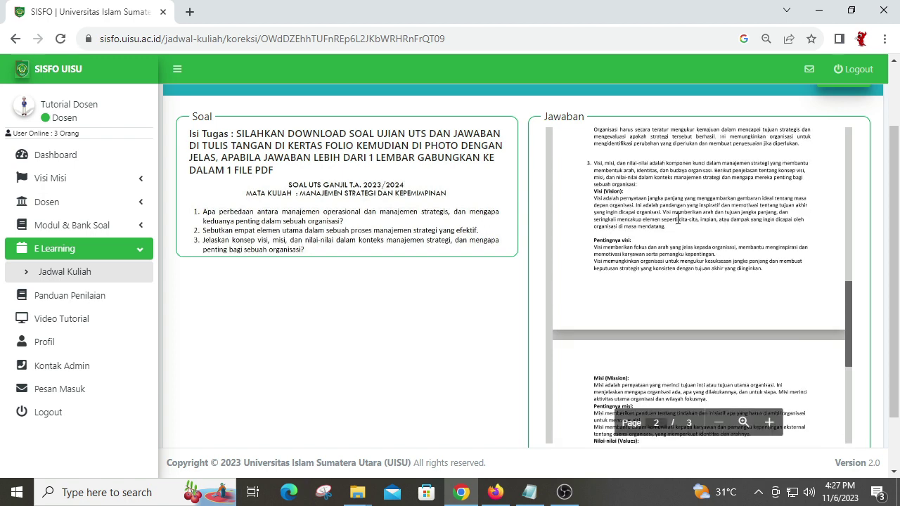
scroll(677, 218, up, 10)
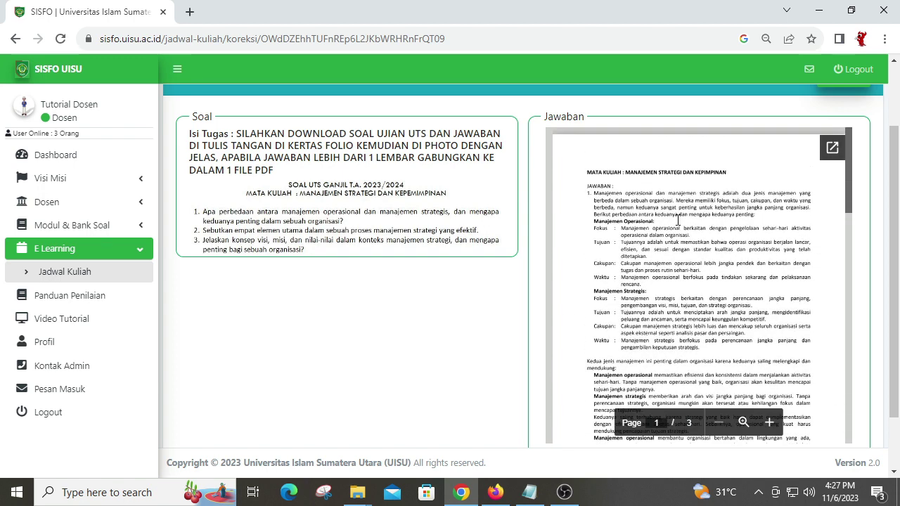
scroll(677, 220, up, 2)
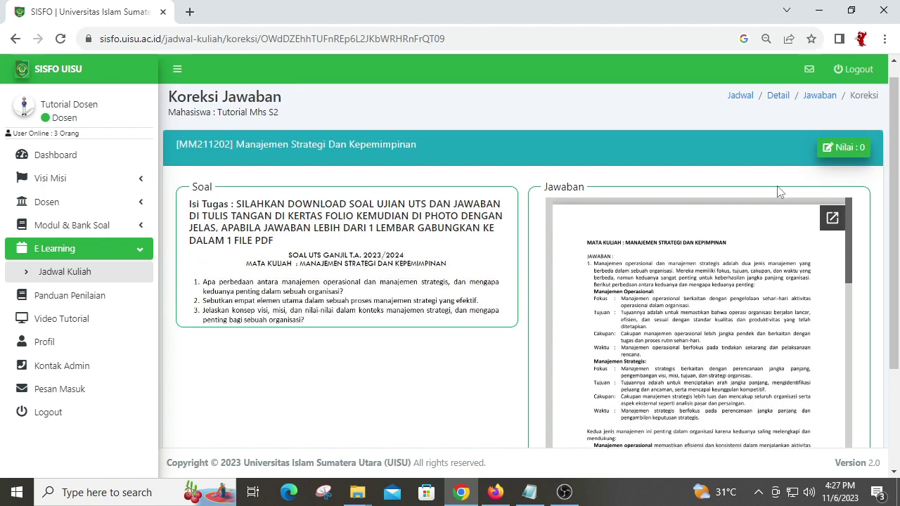
Step: Change the answer's grade from 0 to 90, save it, and return to Data Jawaban
click(844, 158)
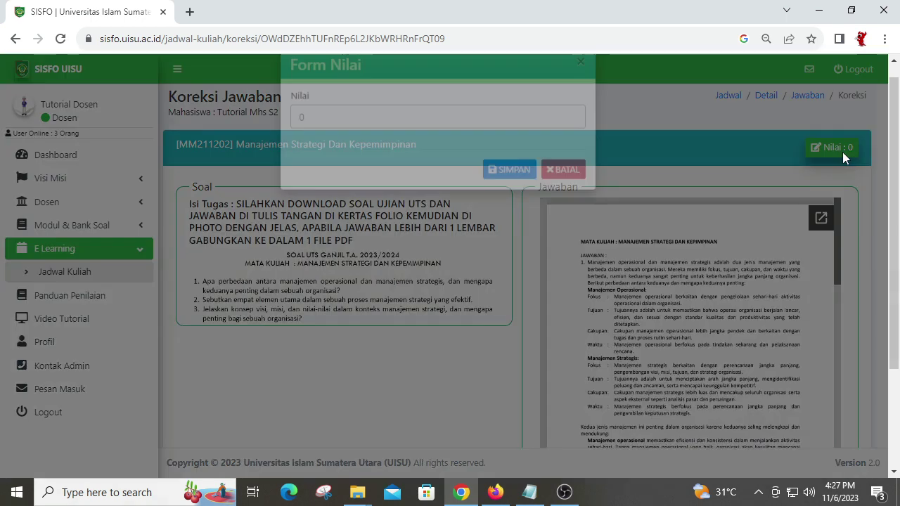
drag(426, 145, 221, 155)
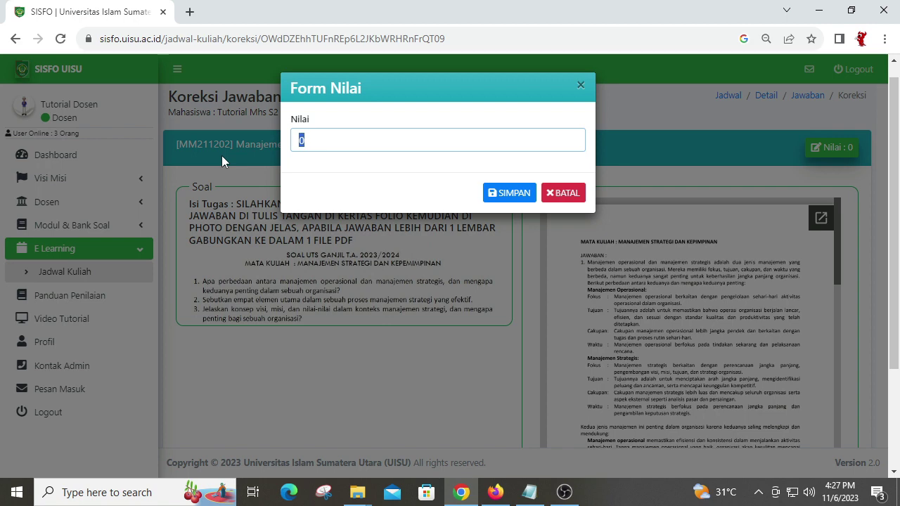
text(90)
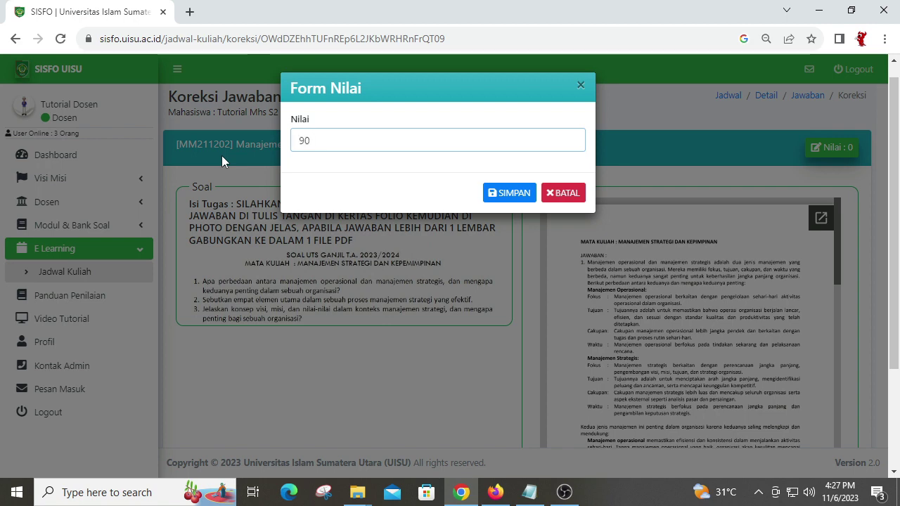
click(511, 194)
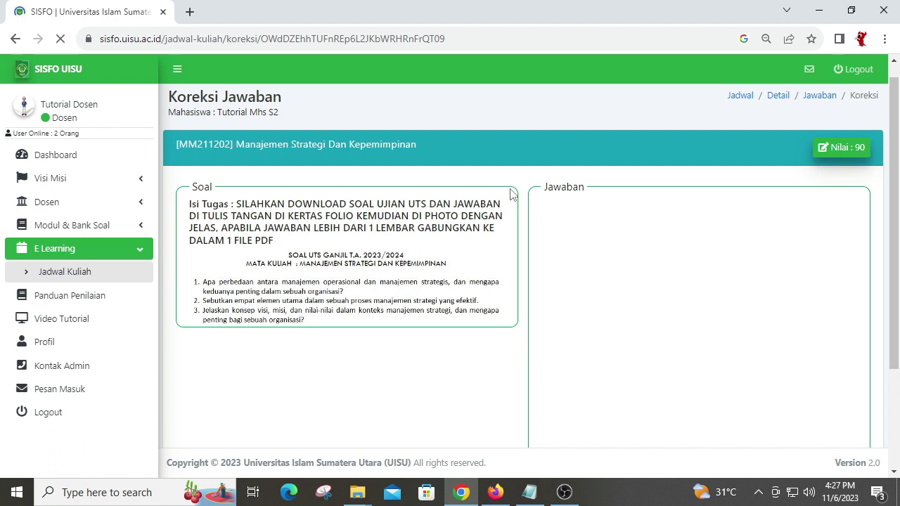
click(15, 39)
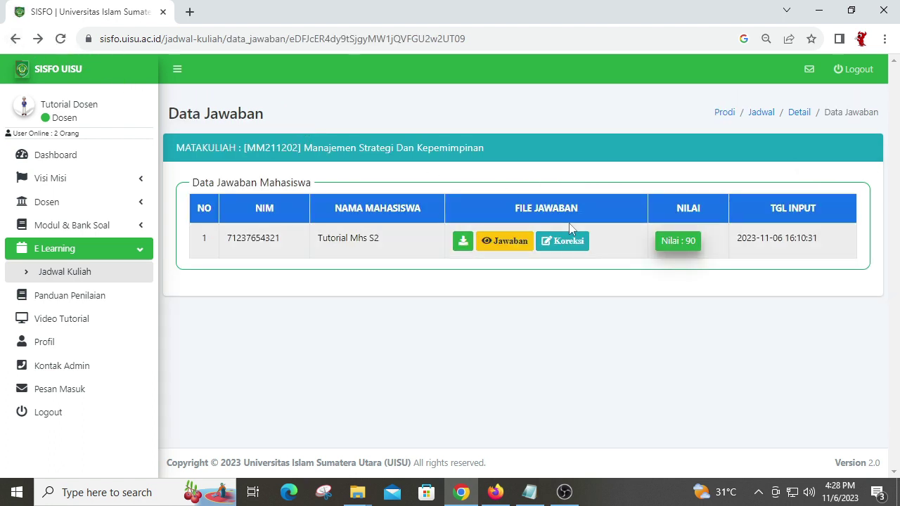